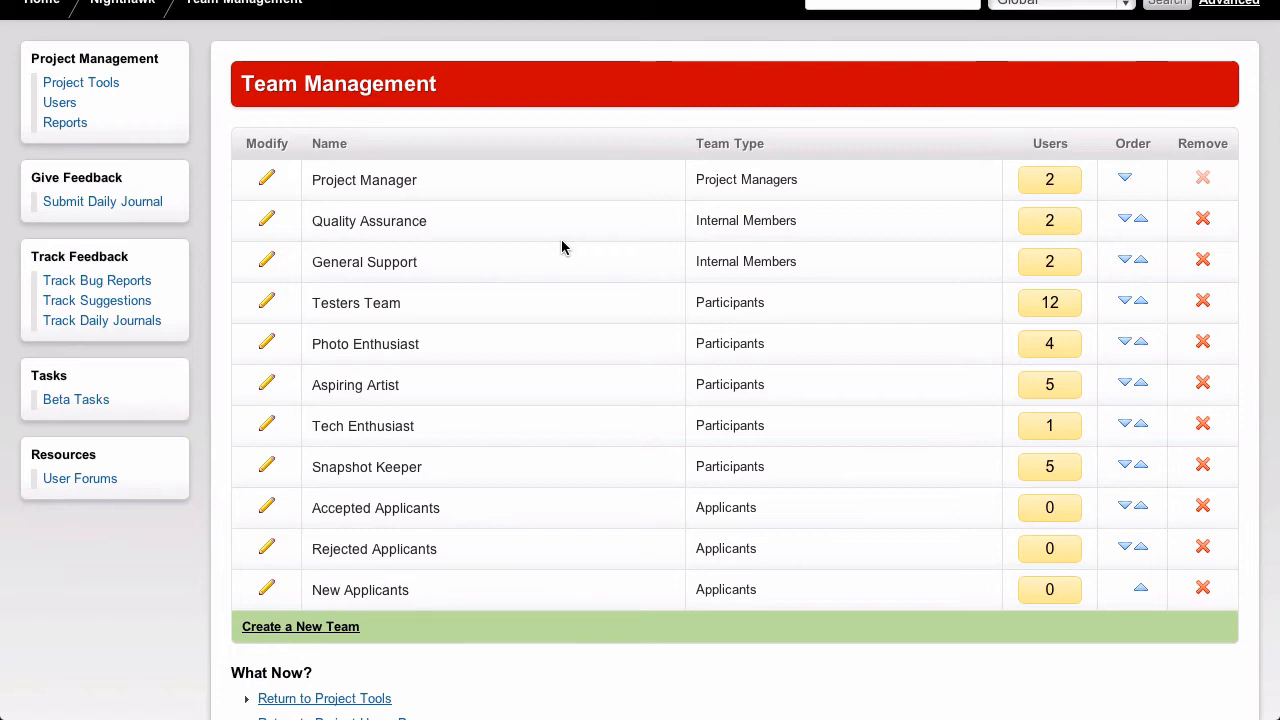
Open the Quality Assurance team for modification, review its basic options and members, and return to the team list.
click(270, 220)
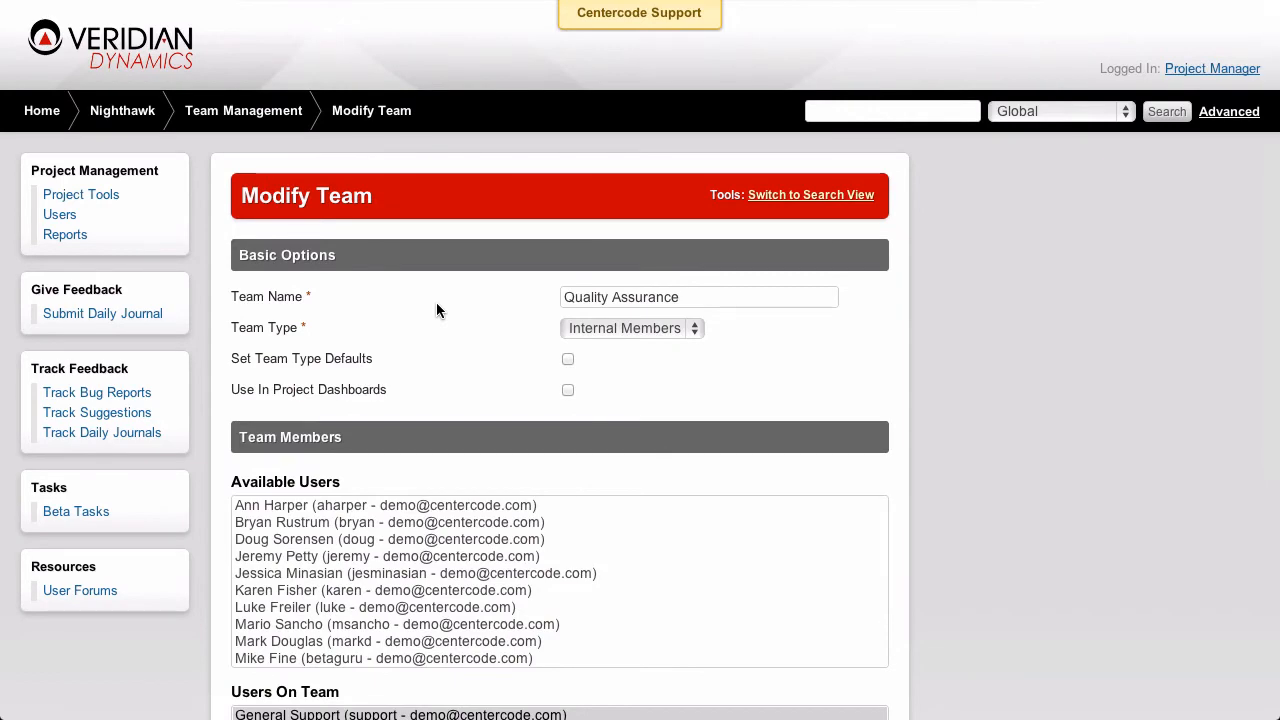
scroll(436, 302, down, 3)
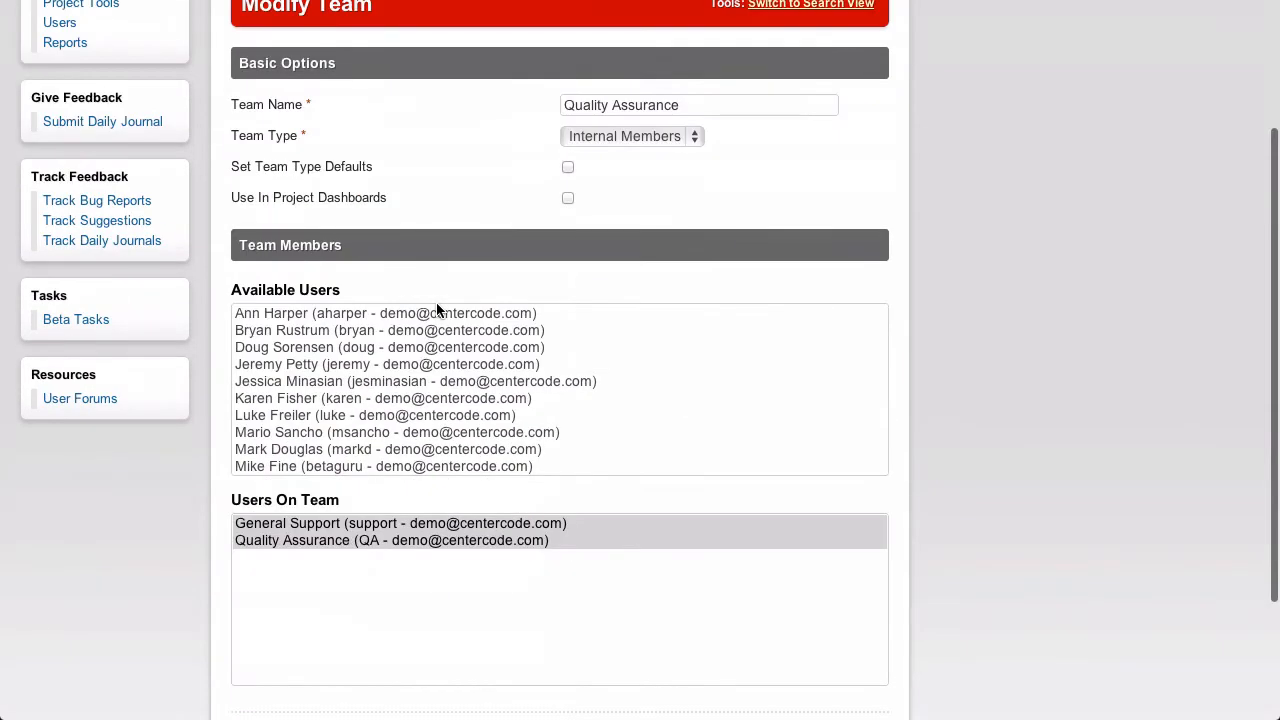
right_click(441, 152)
click(455, 156)
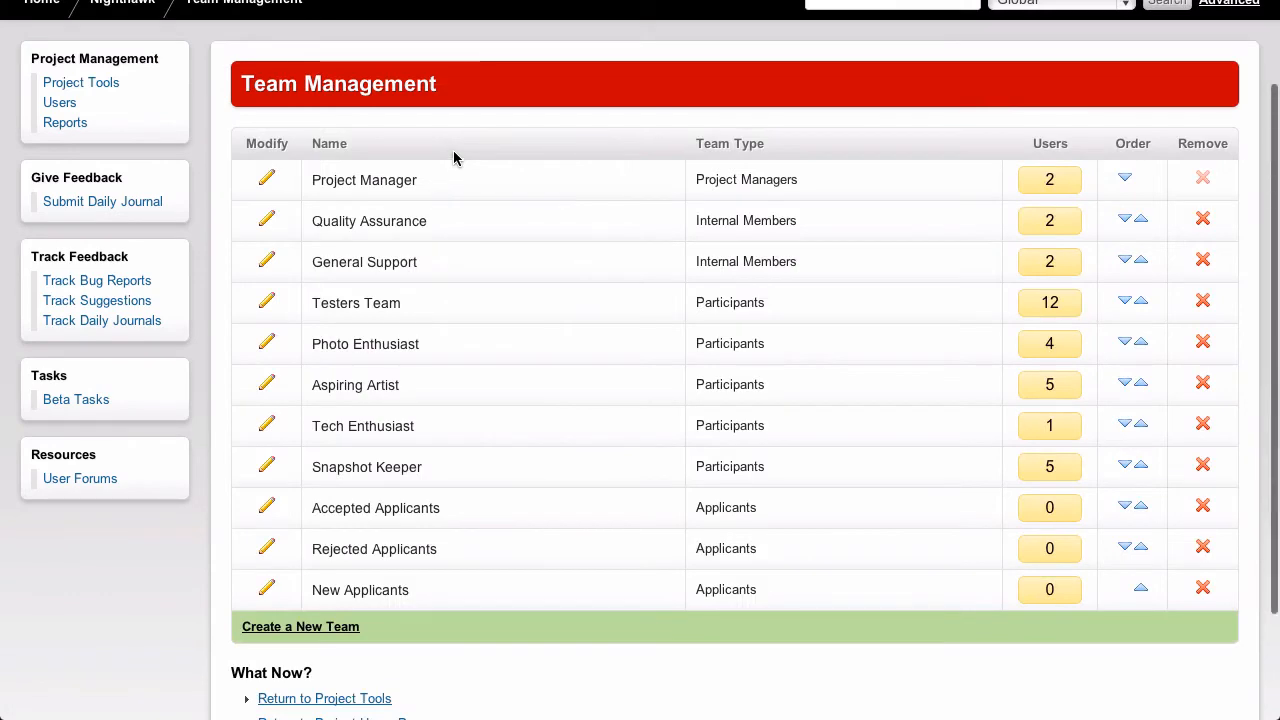
Start creating a new team and review the available team types without choosing one.
click(337, 628)
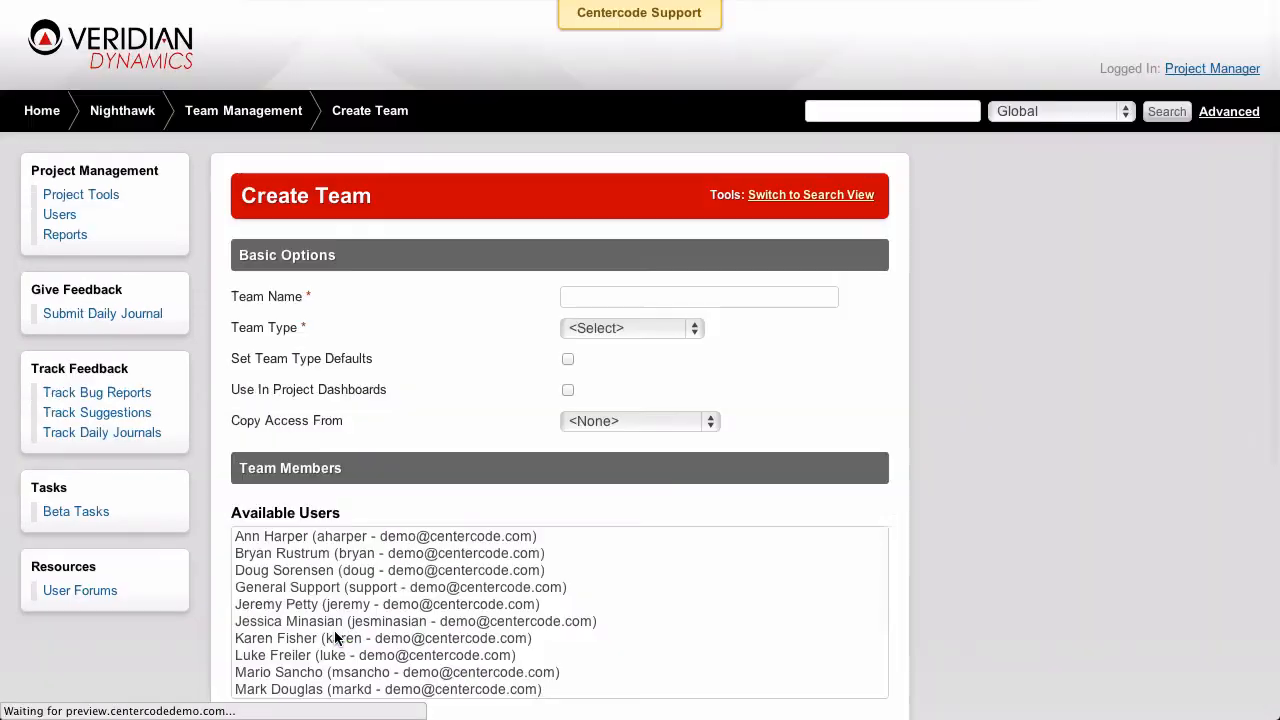
click(674, 298)
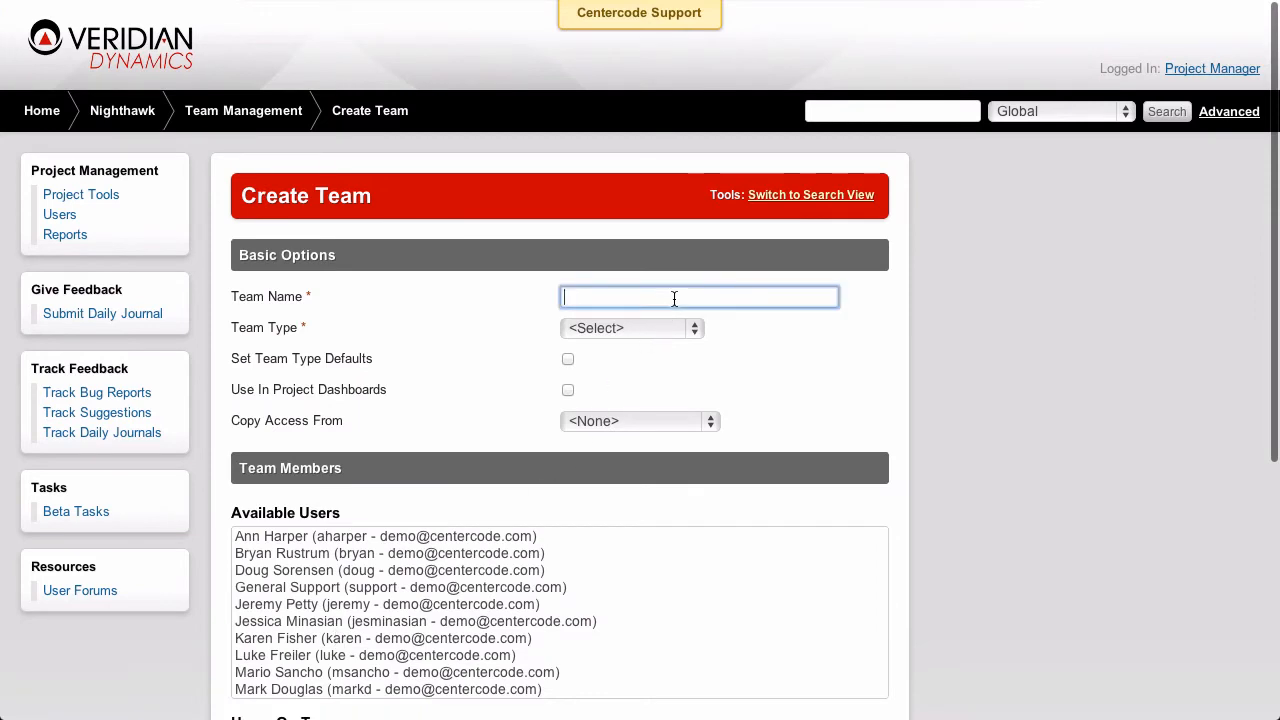
click(699, 330)
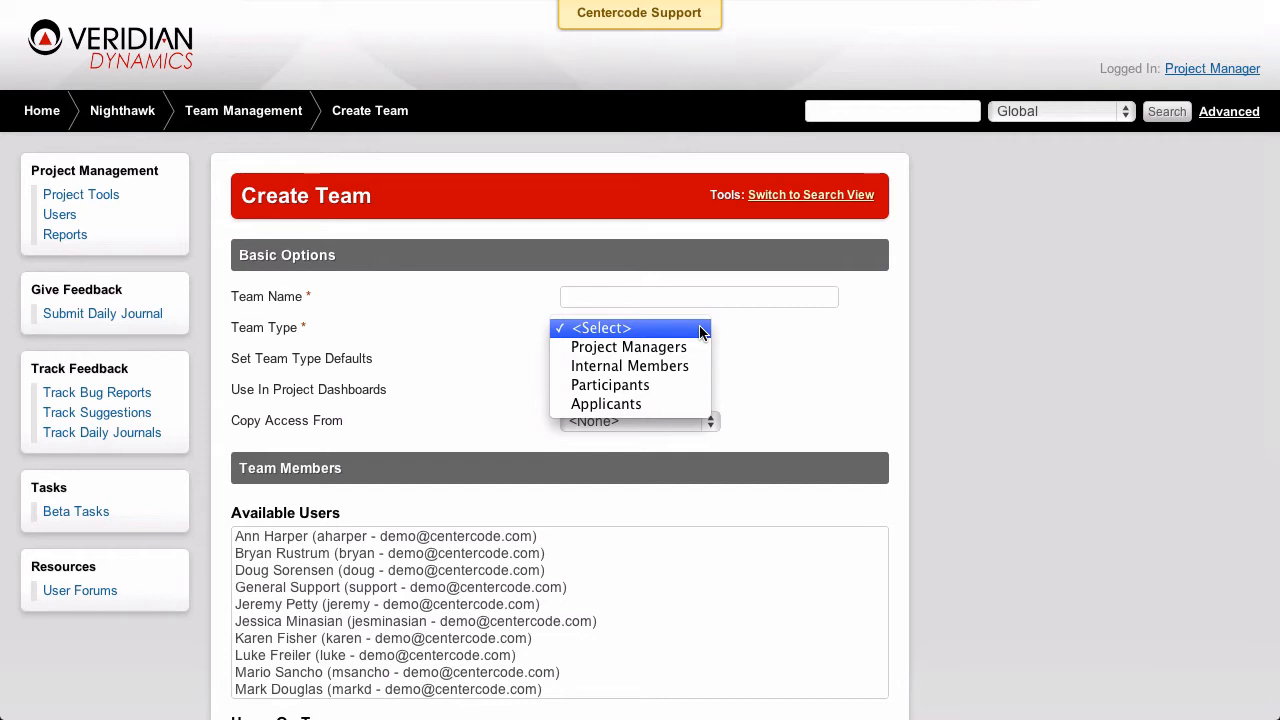
click(732, 334)
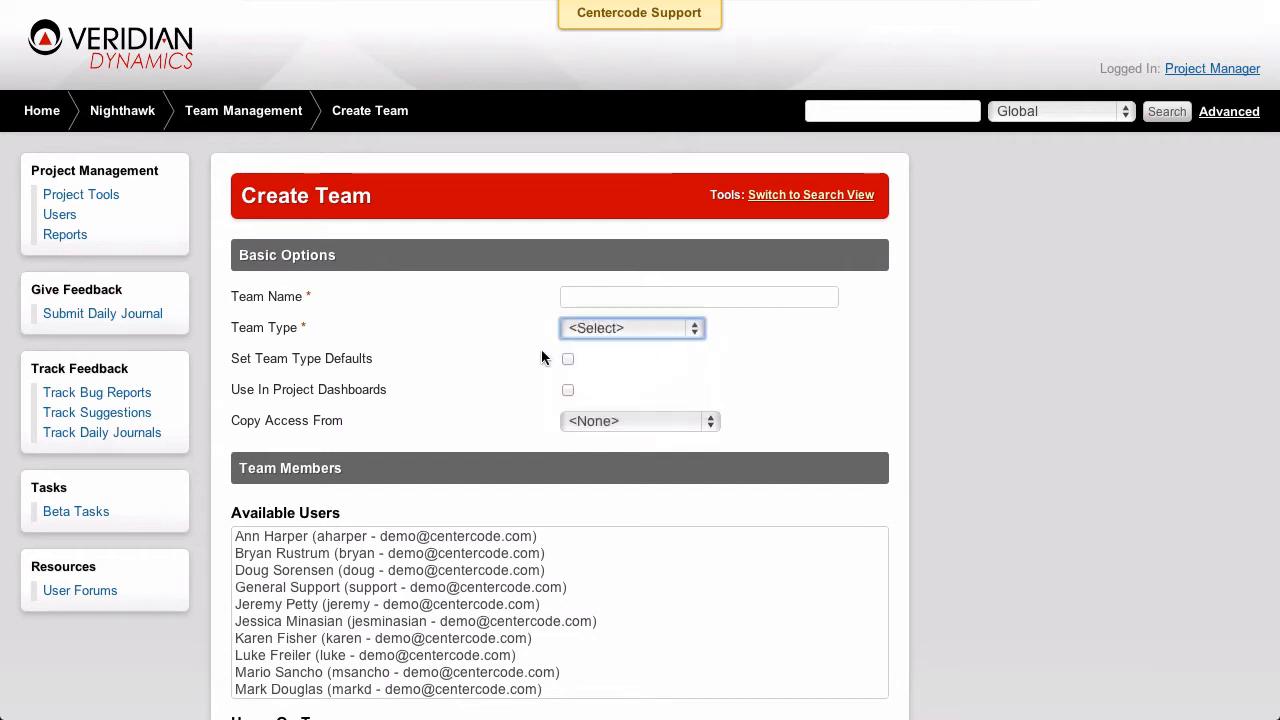
Try enabling Set Team Type Defaults for the new team, check the team types again, and disable the option.
click(570, 364)
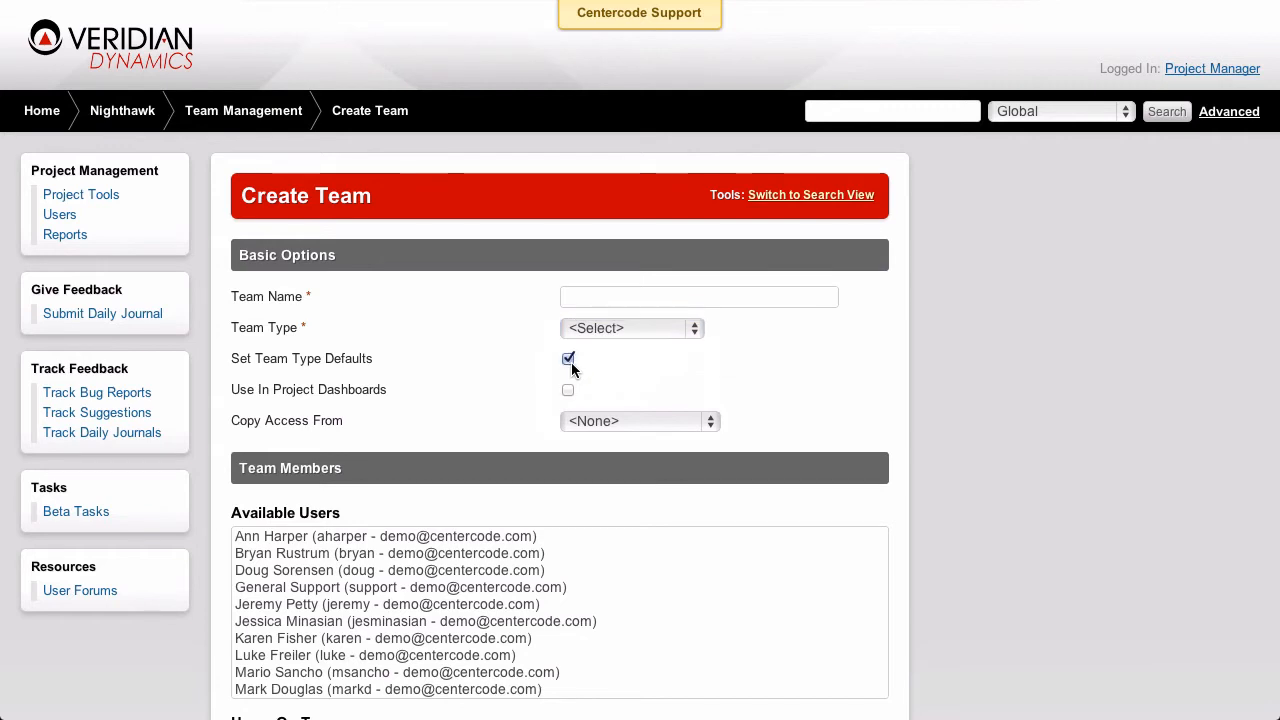
click(634, 329)
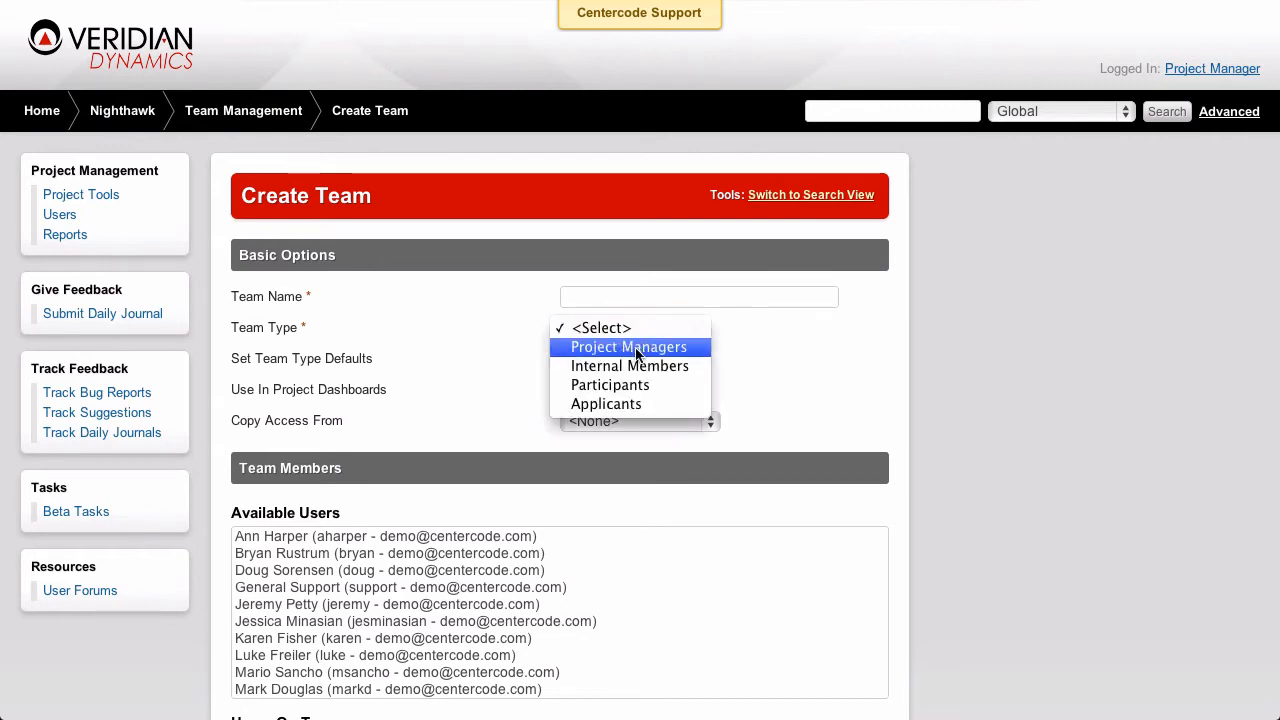
click(730, 396)
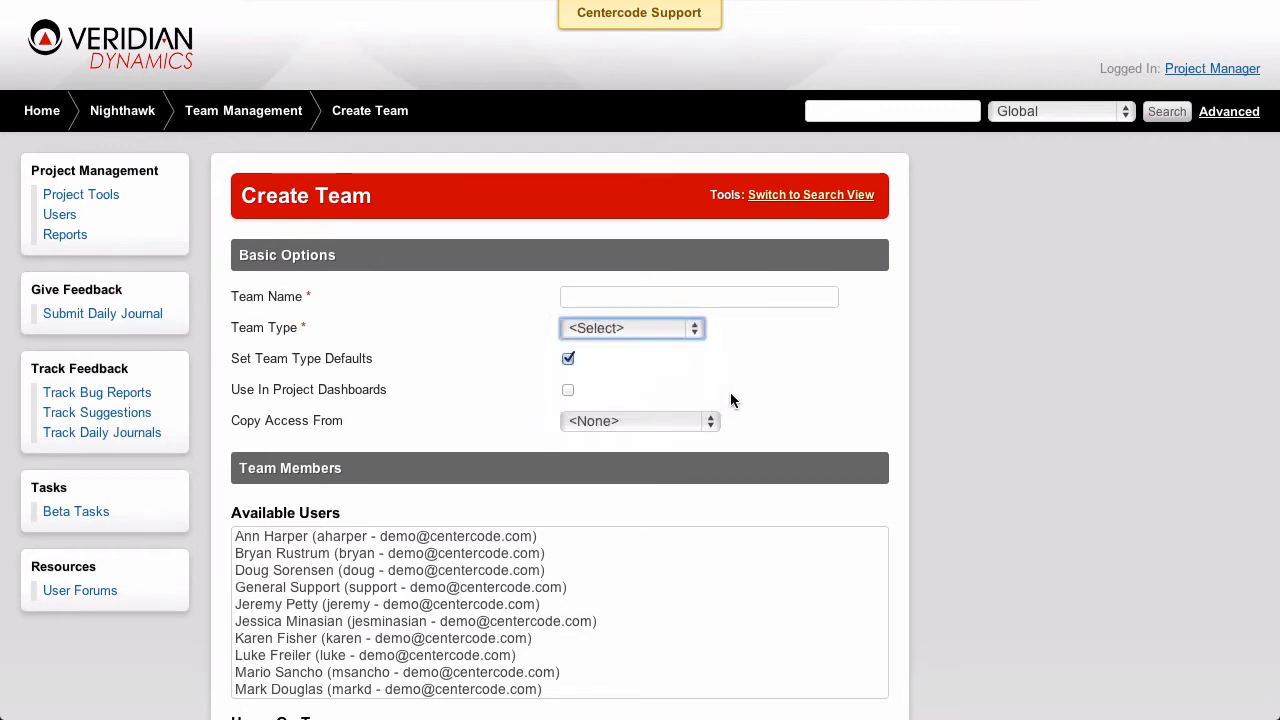
click(571, 364)
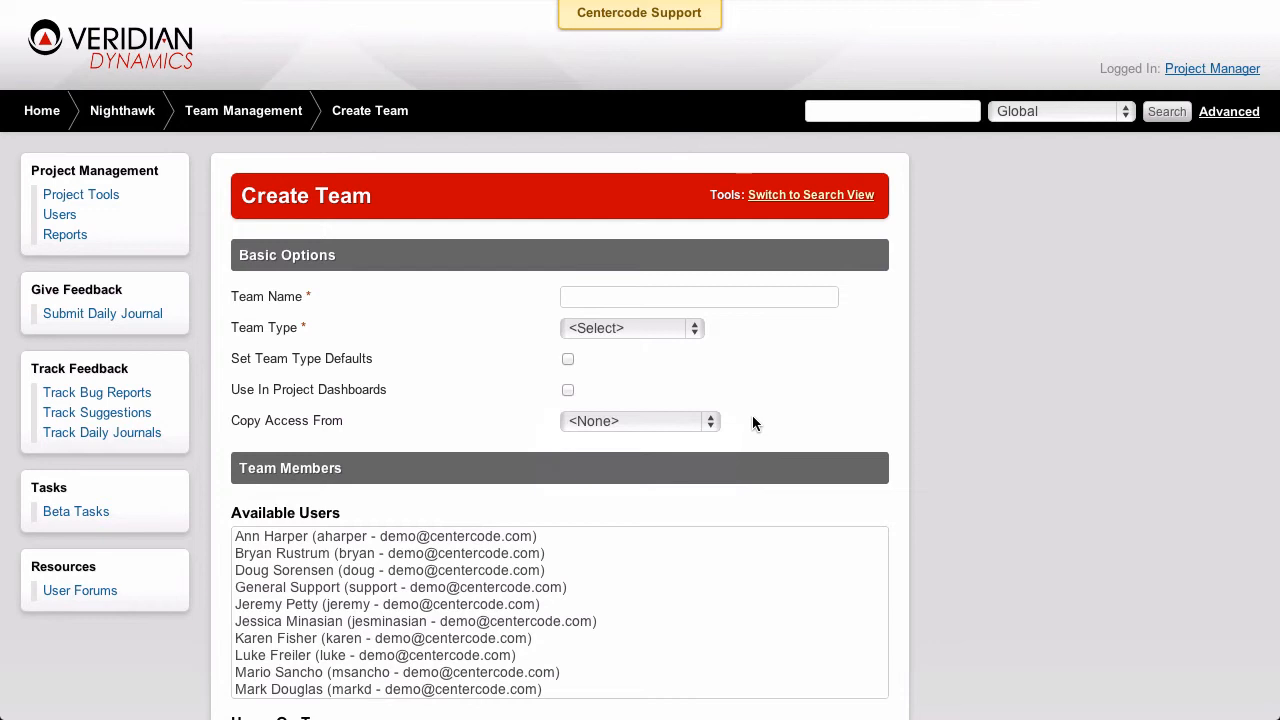
Review the existing teams from which the new team could copy its access, leaving Copy Access From at None.
scroll(753, 415, down, 1)
click(717, 413)
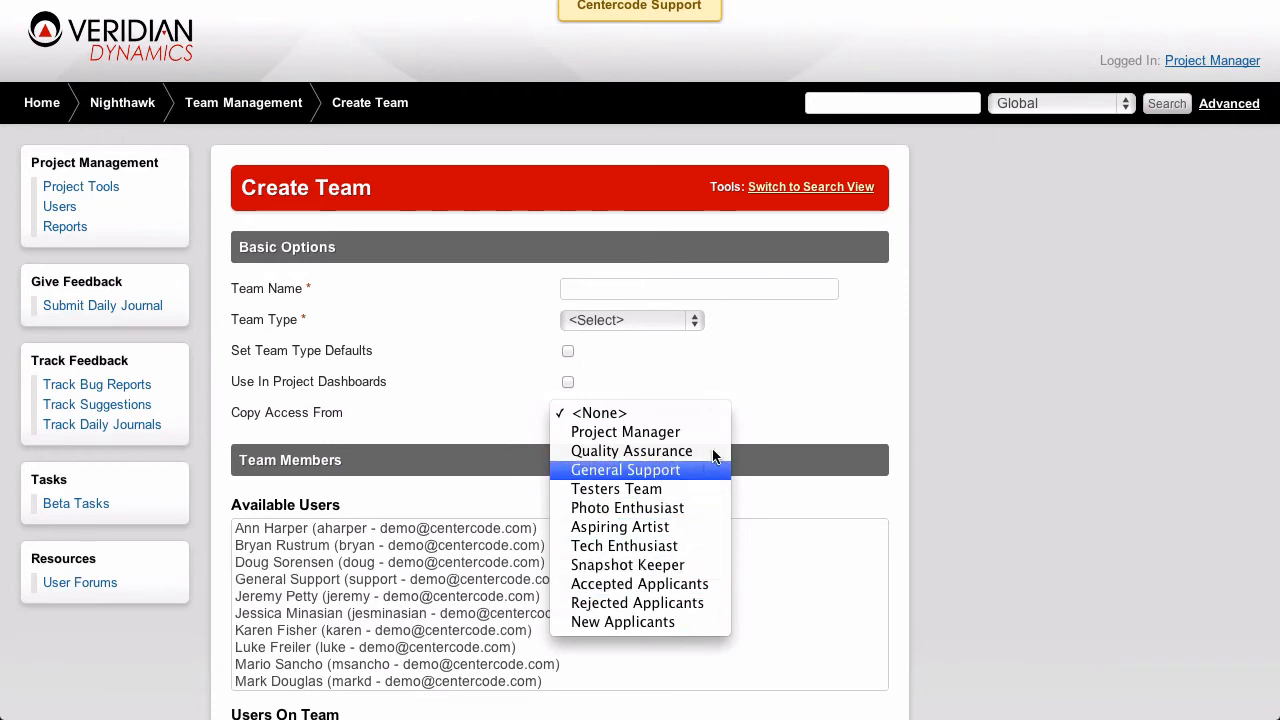
click(756, 406)
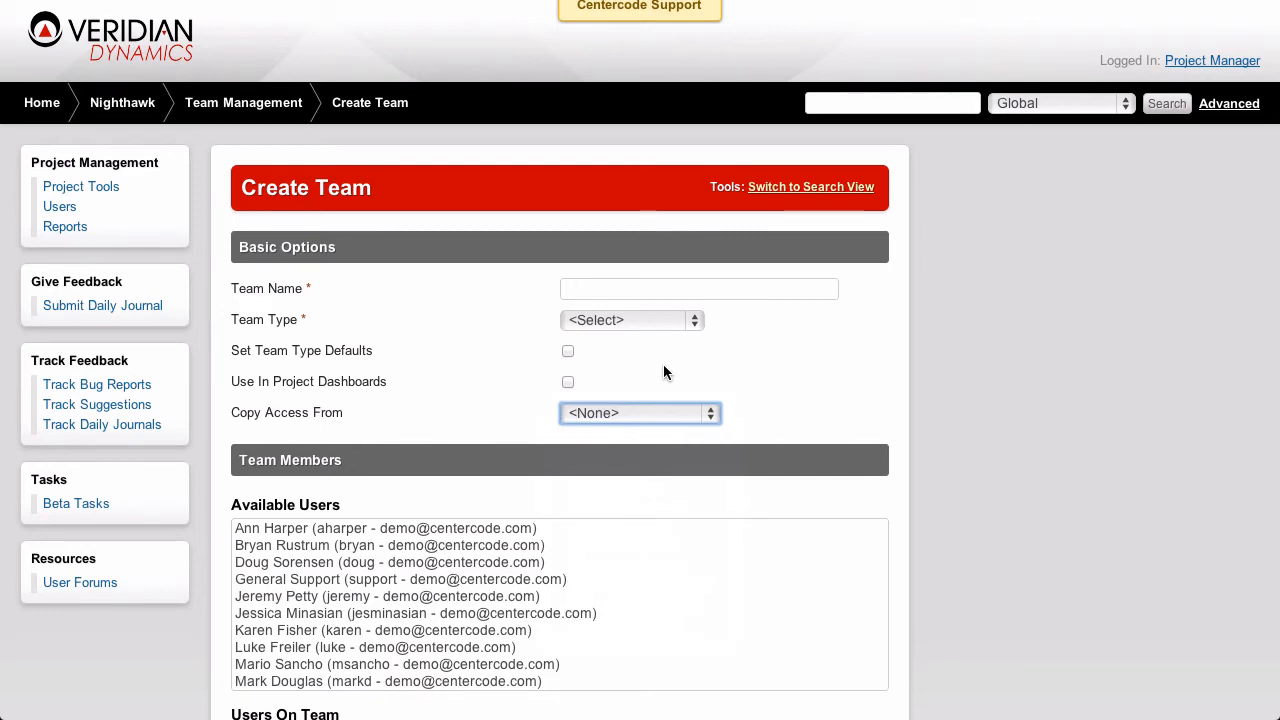
drag(663, 364, 667, 366)
click(870, 403)
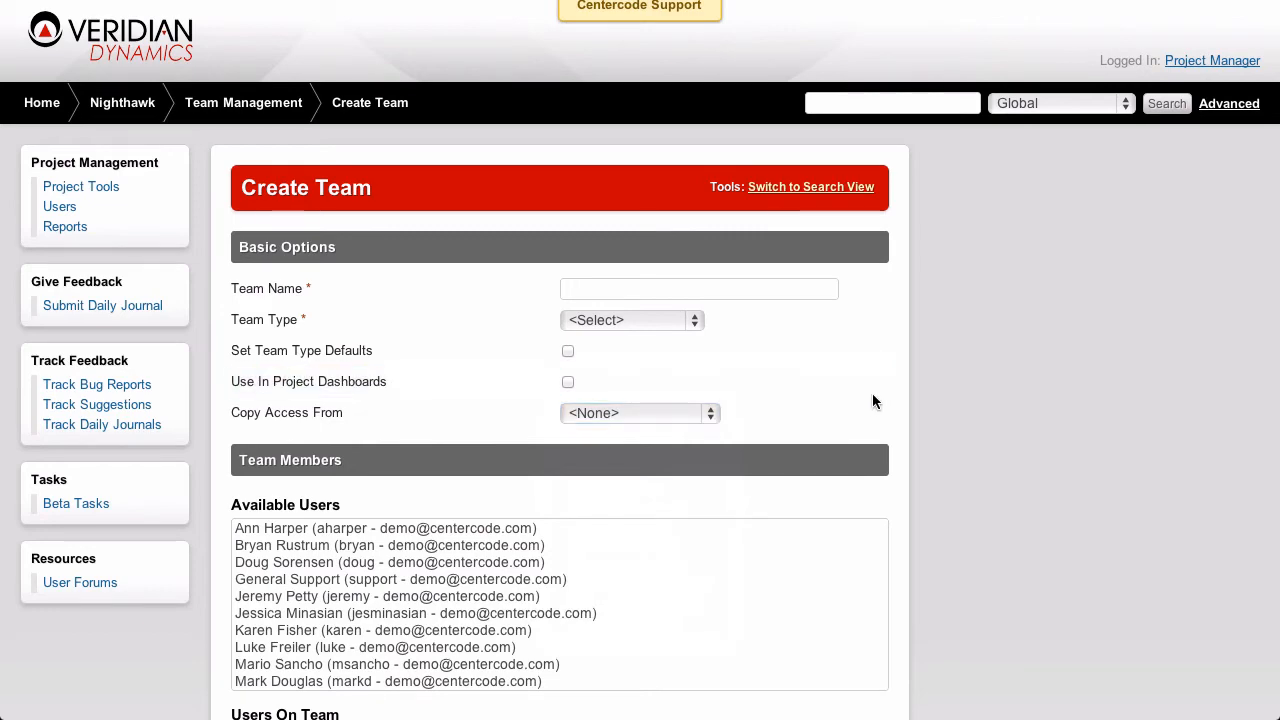
Try adding the tester account to the new team, take it off again, and cancel the team creation.
scroll(872, 401, down, 8)
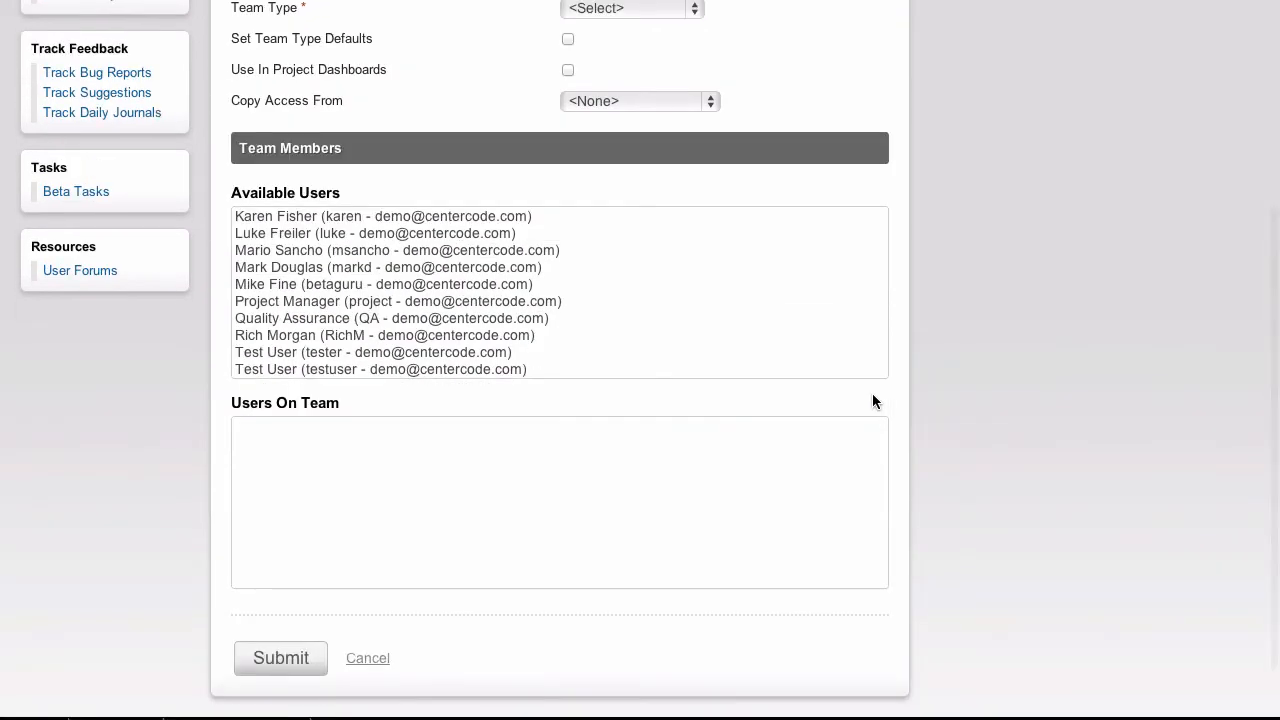
double_click(488, 352)
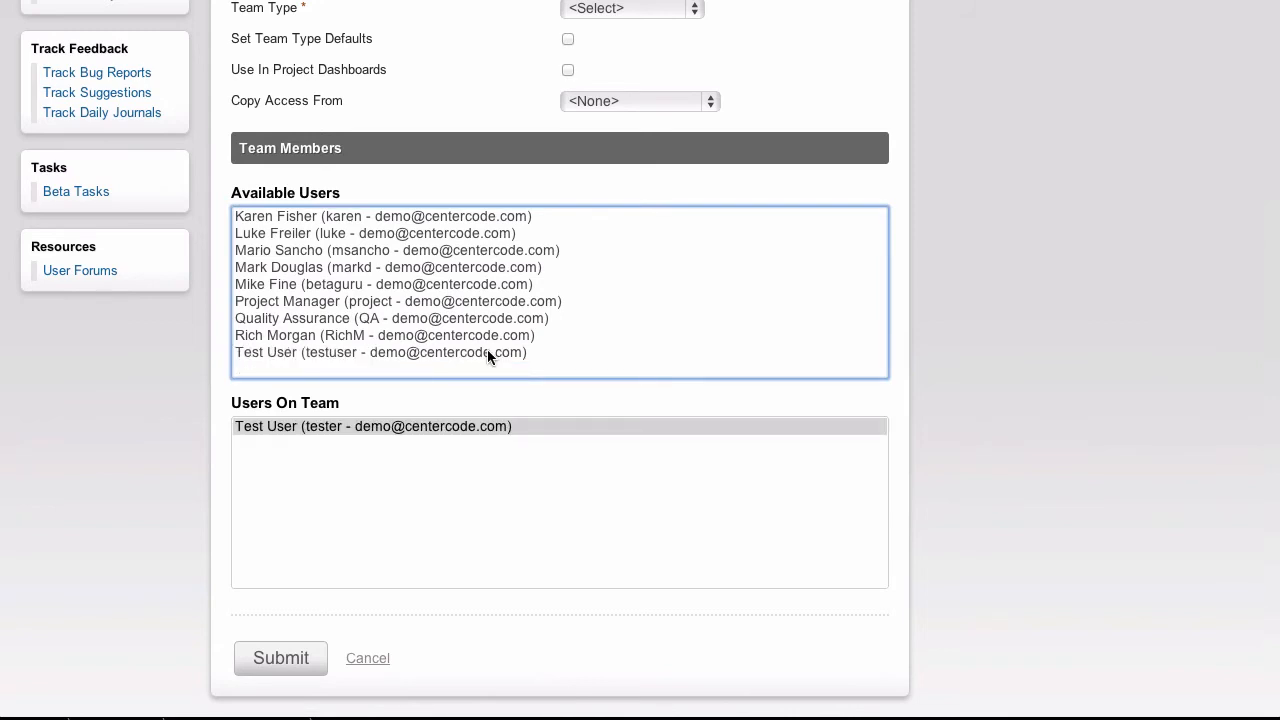
double_click(488, 428)
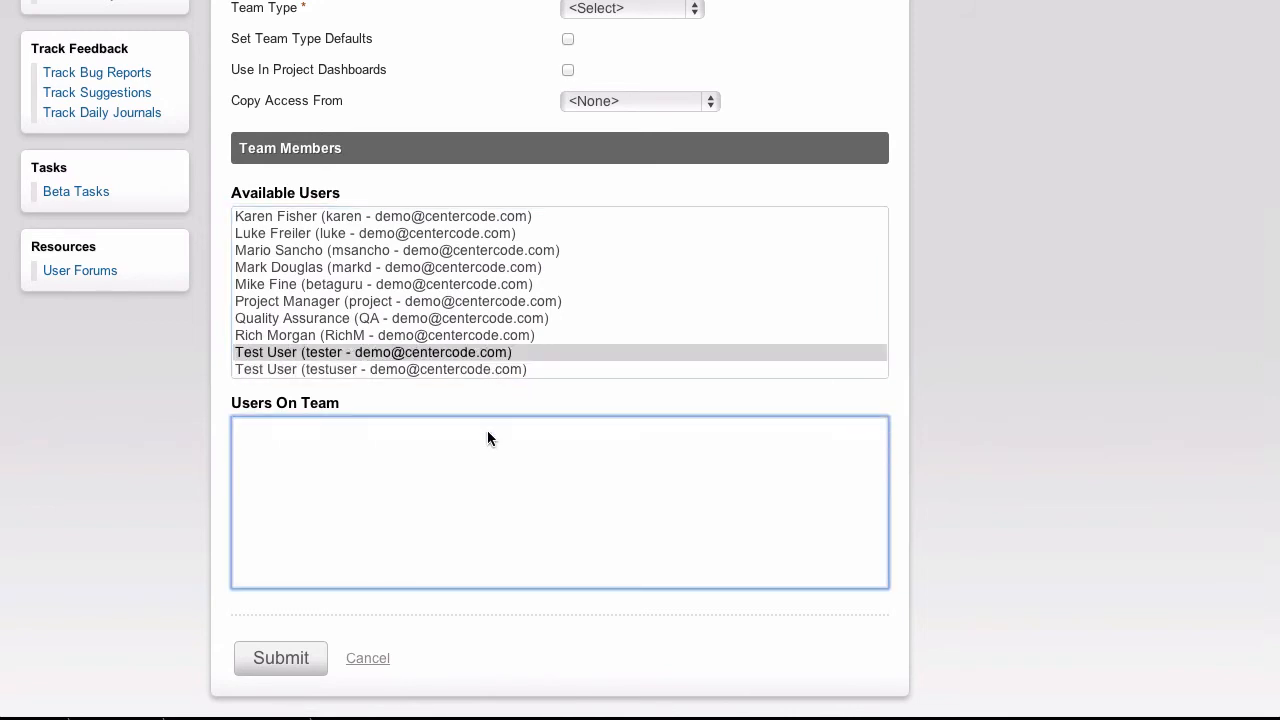
click(345, 658)
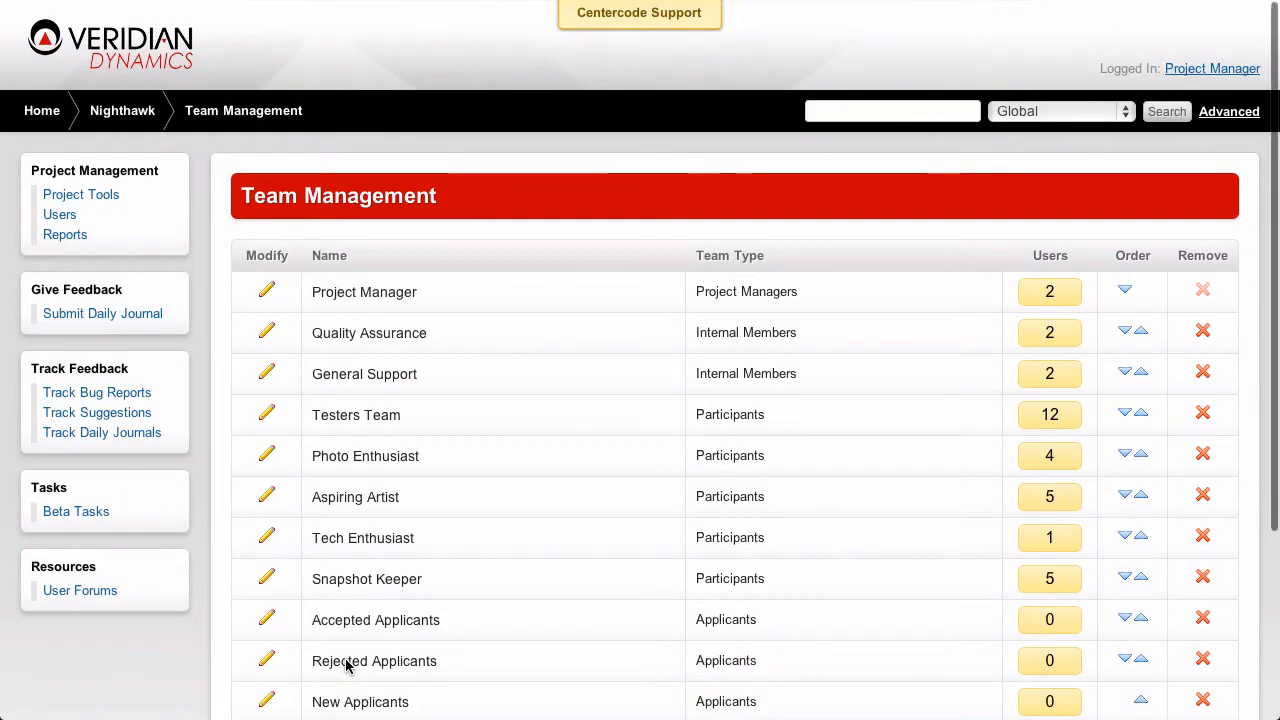
Move the Snapshot Keeper team one place up in the team order, above Tech Enthusiast.
scroll(374, 617, down, 3)
scroll(374, 617, up, 1)
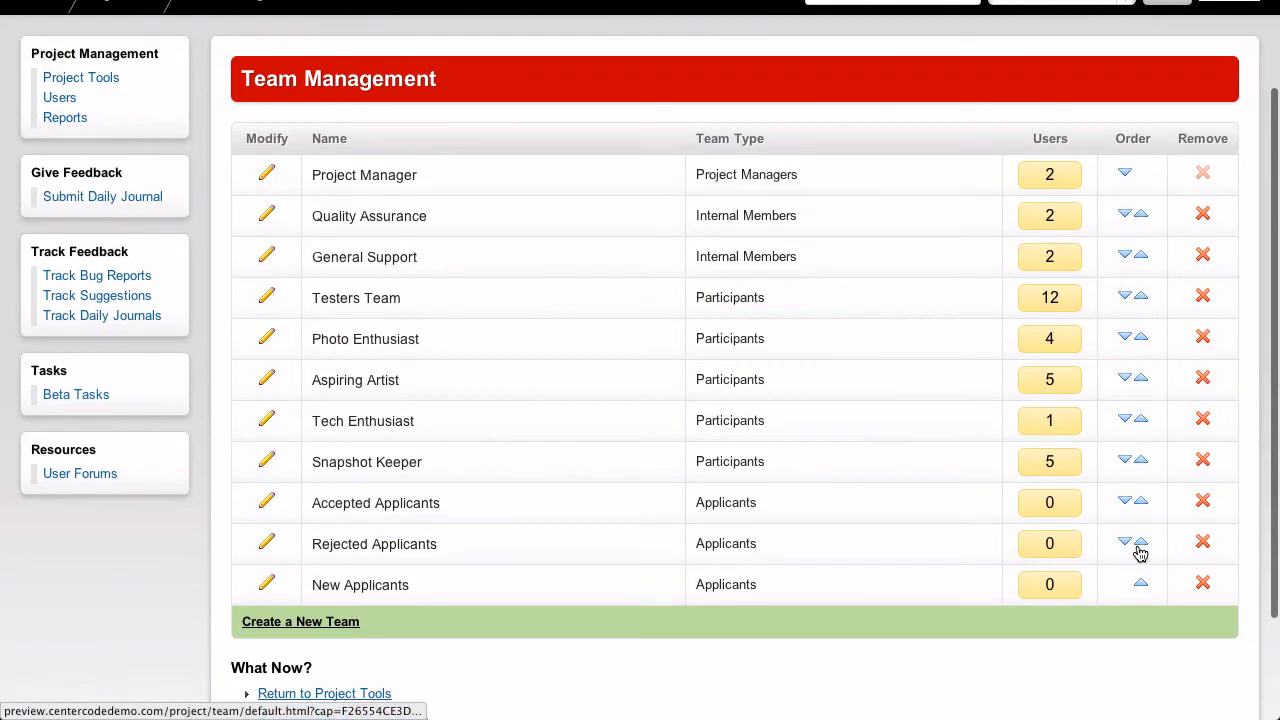
click(1141, 463)
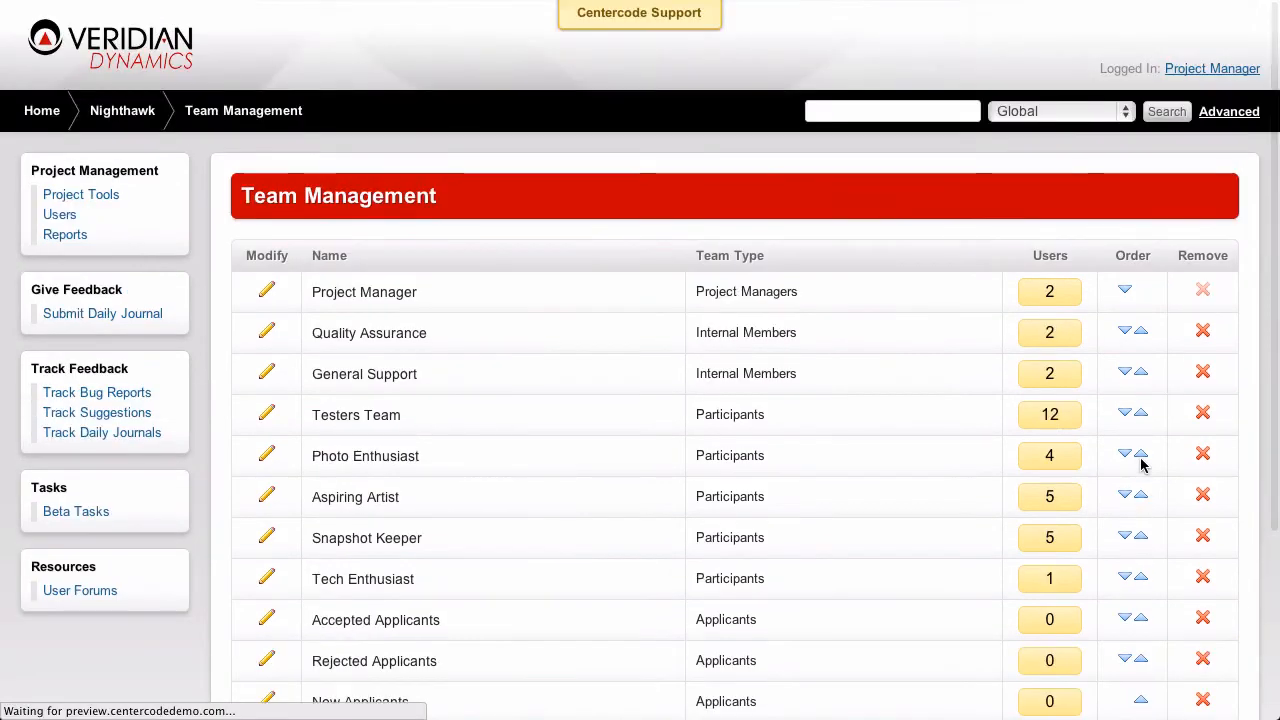
Remove the Tech Enthusiast team without removing its member users.
scroll(1147, 565, down, 1)
scroll(1147, 565, down, 1)
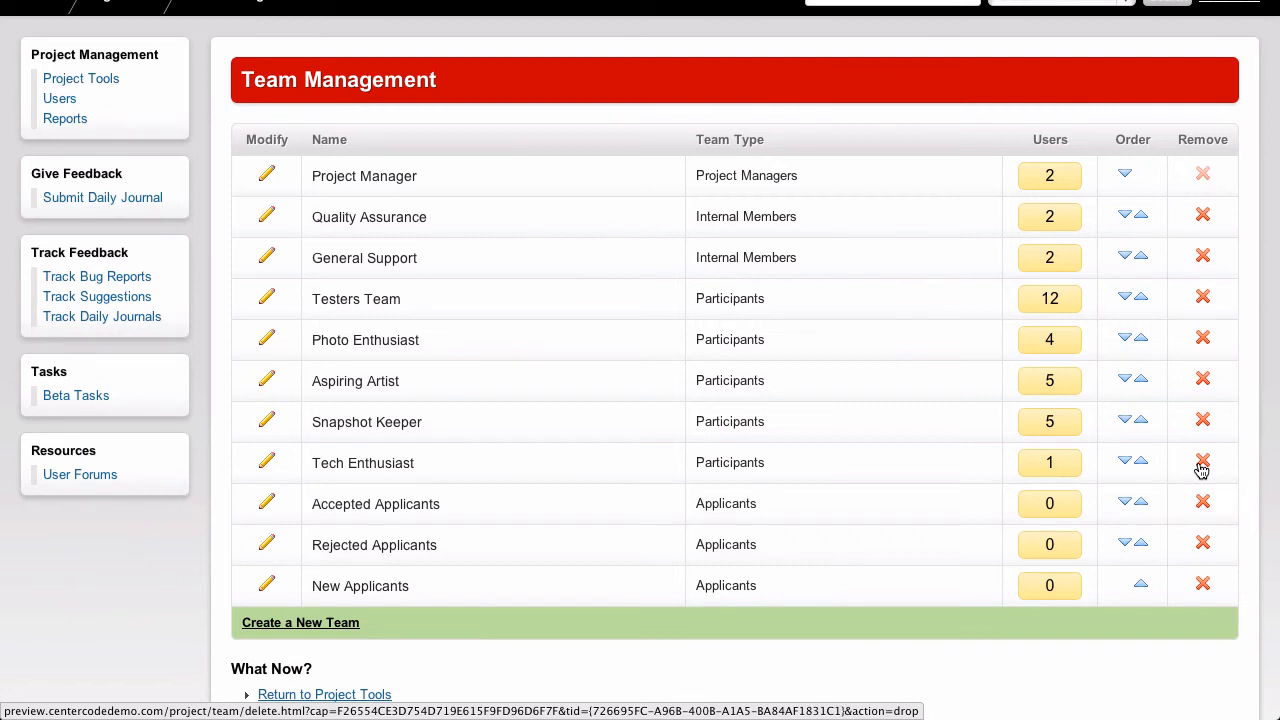
click(1202, 465)
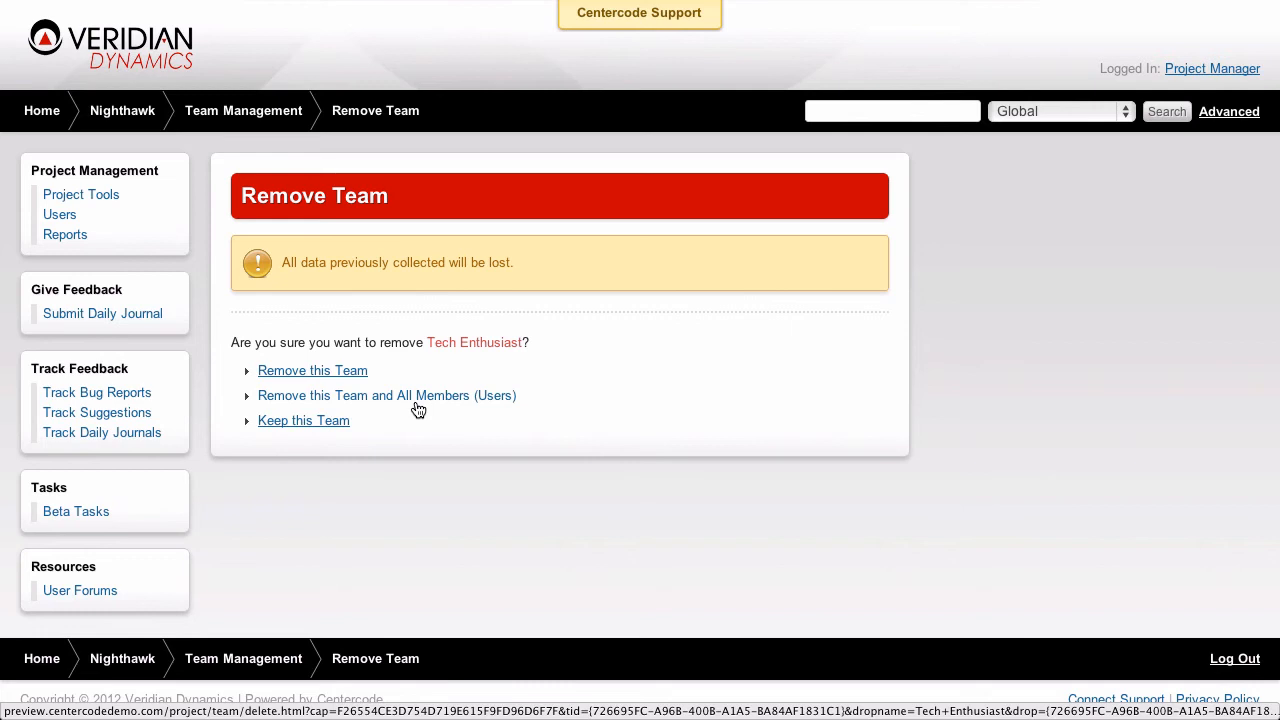
click(363, 374)
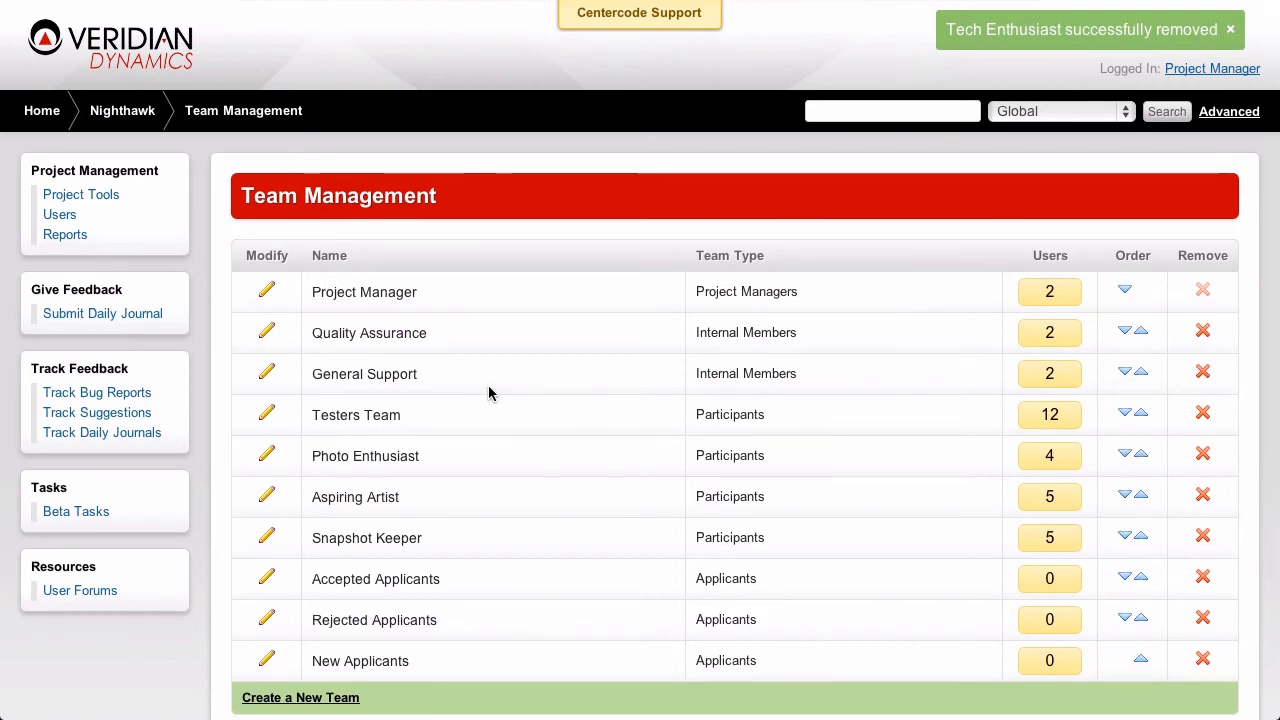
Open role management from the project tools and show the roles for the Participants team type.
click(91, 197)
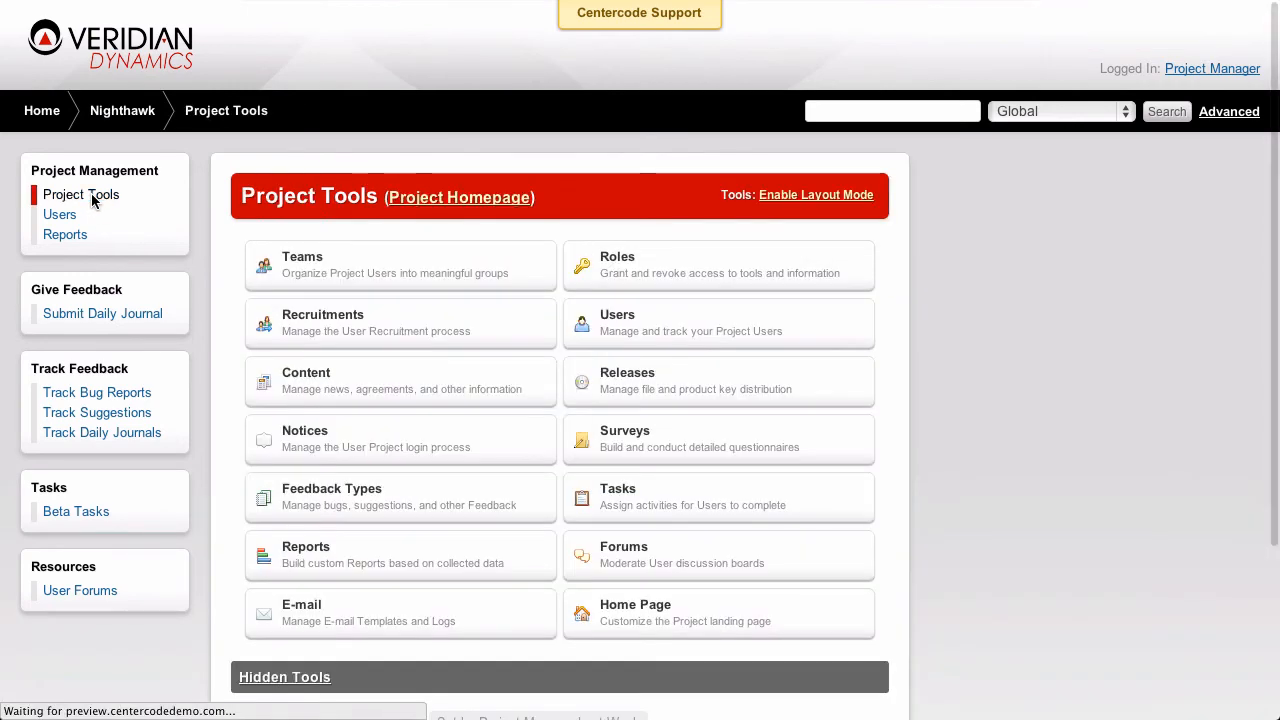
click(626, 254)
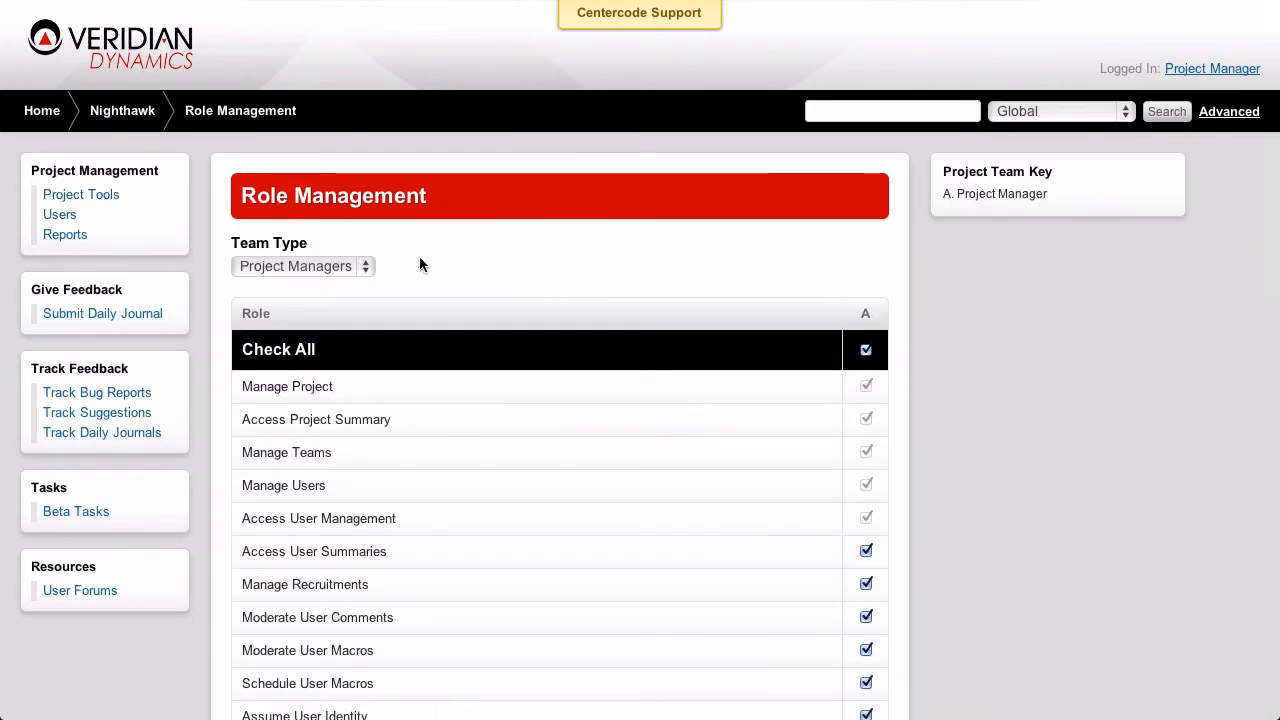
click(366, 266)
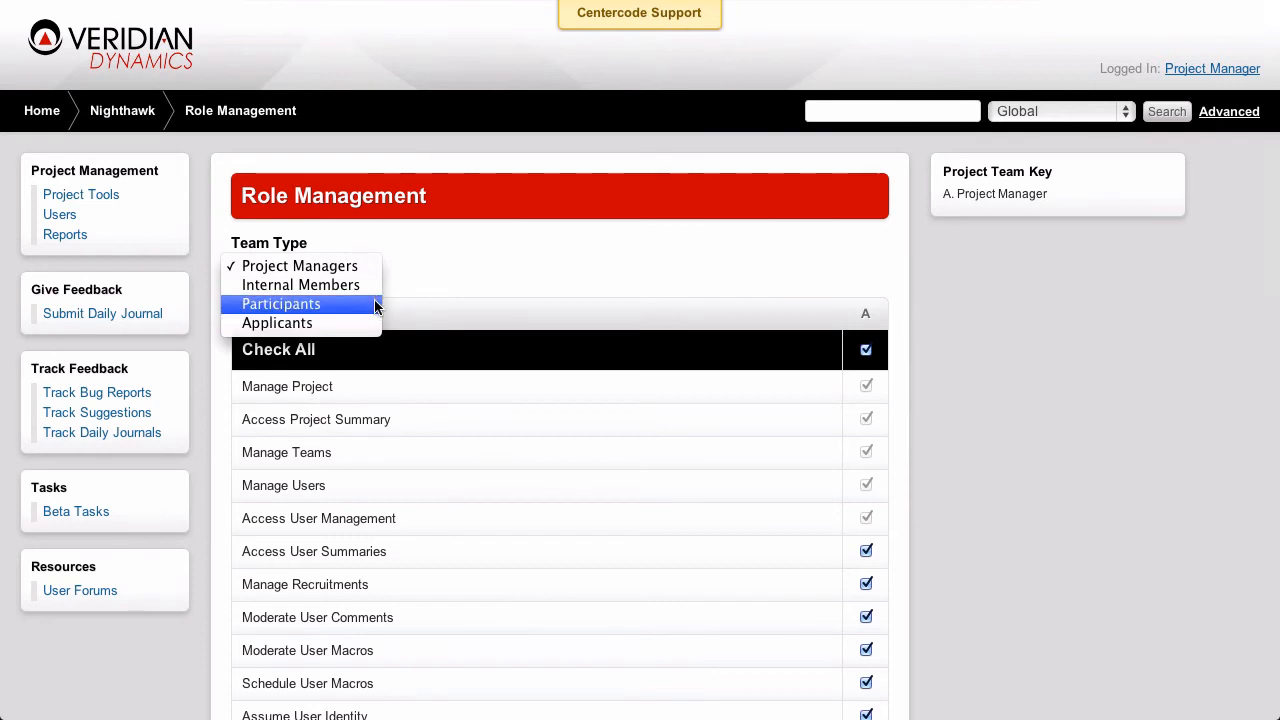
click(375, 305)
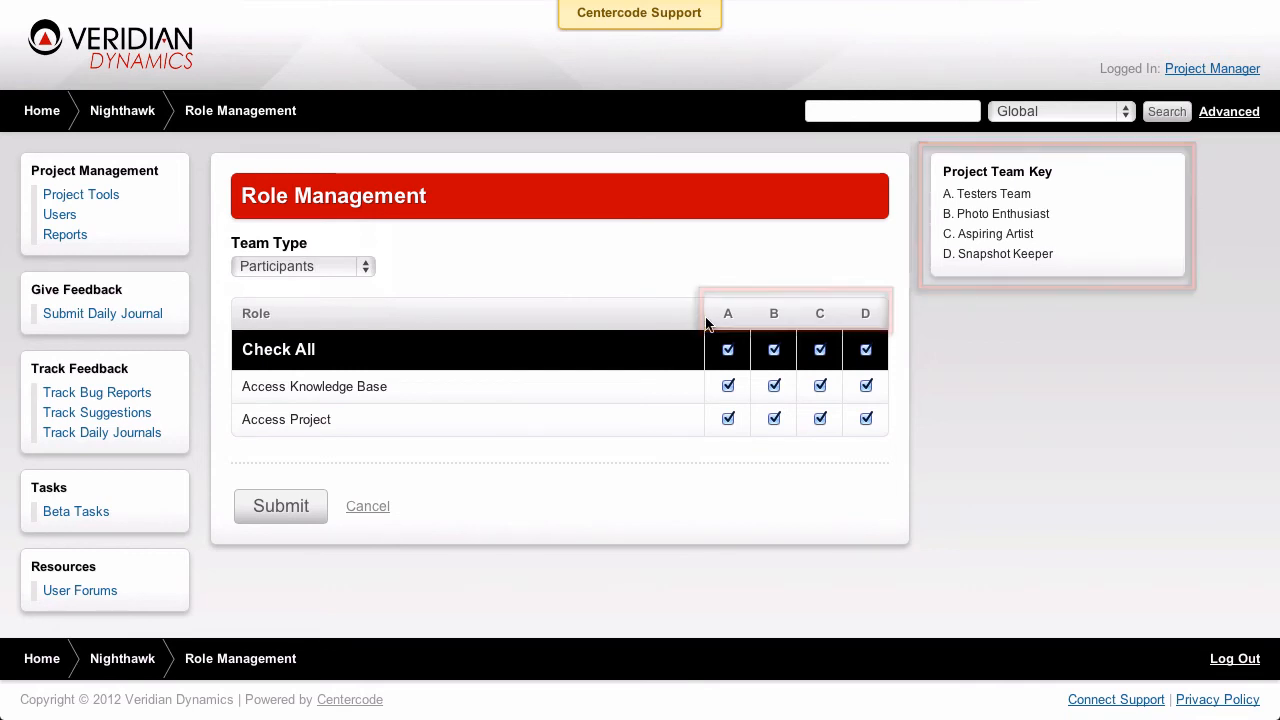
Try revoking Access Knowledge Base for all four participant teams, grant it to each again, and submit the roles.
click(728, 386)
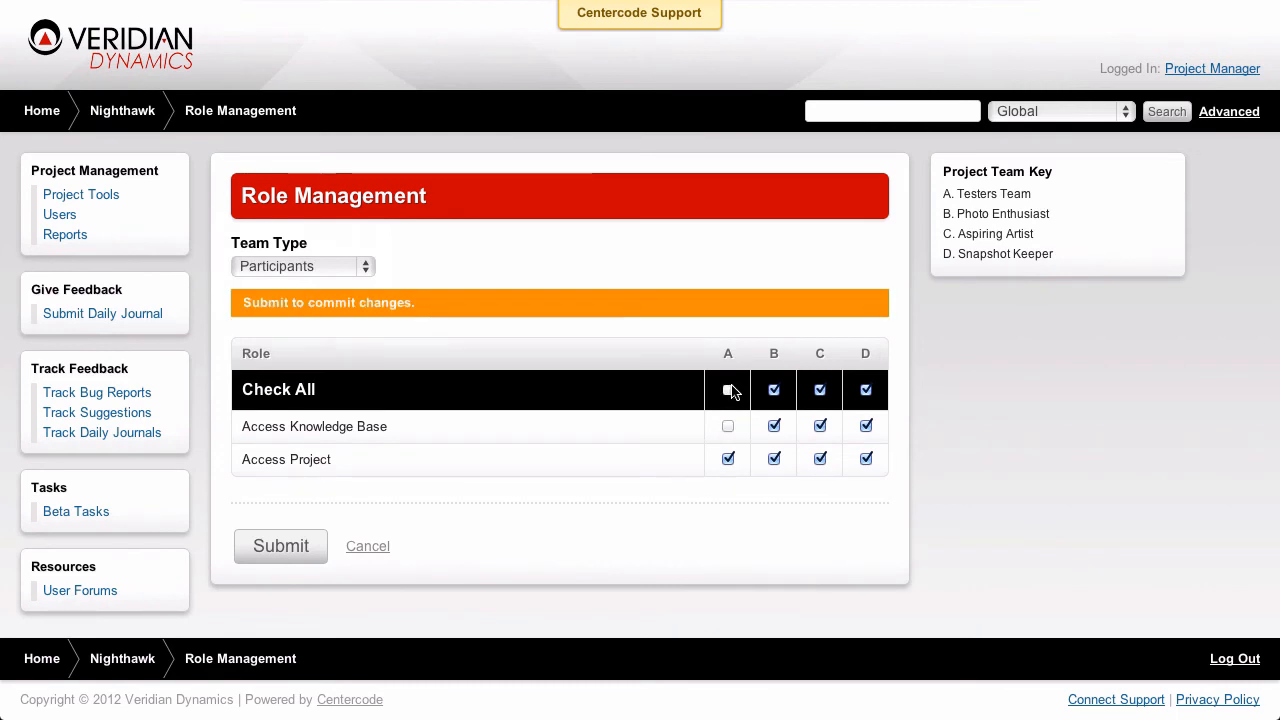
click(773, 428)
click(819, 428)
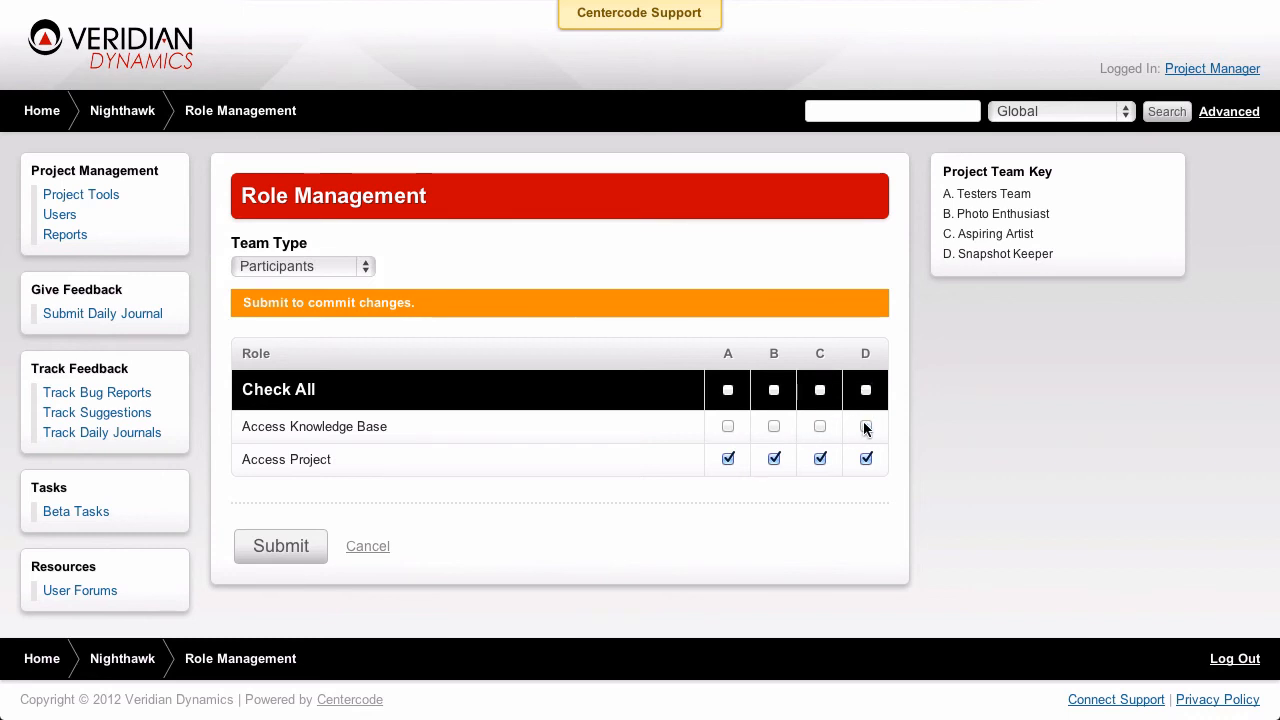
click(820, 427)
click(774, 427)
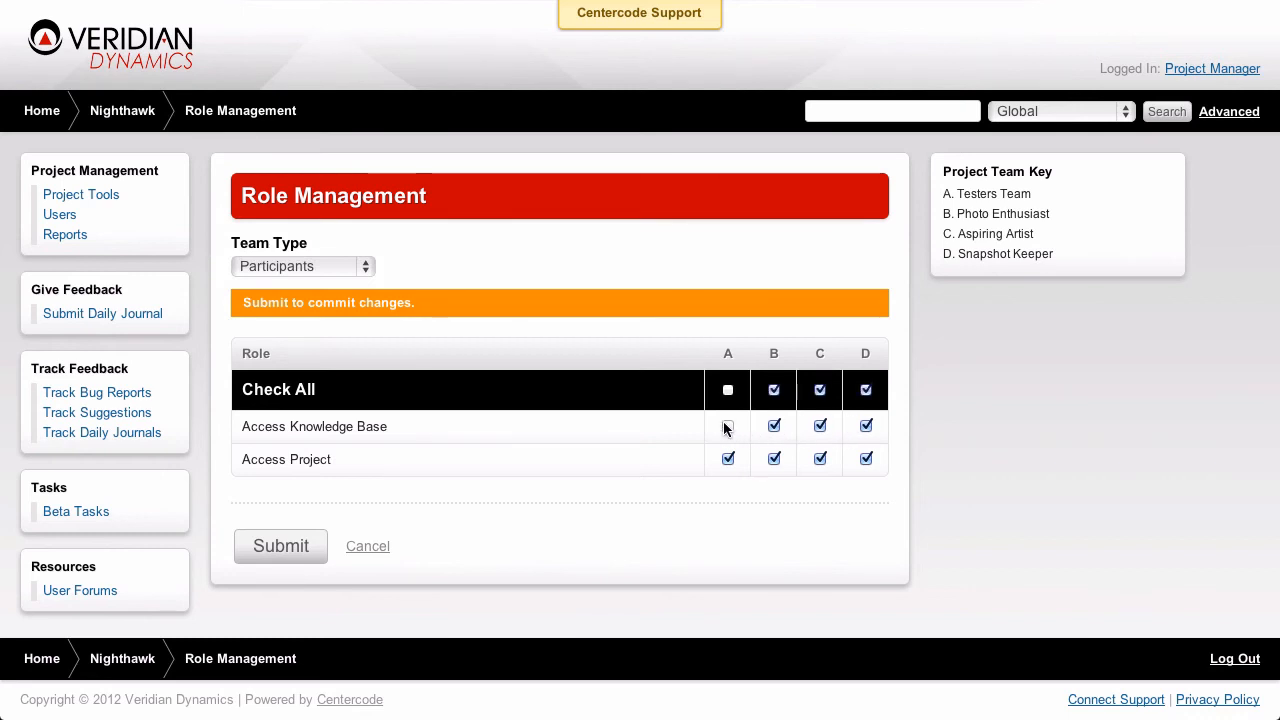
click(727, 427)
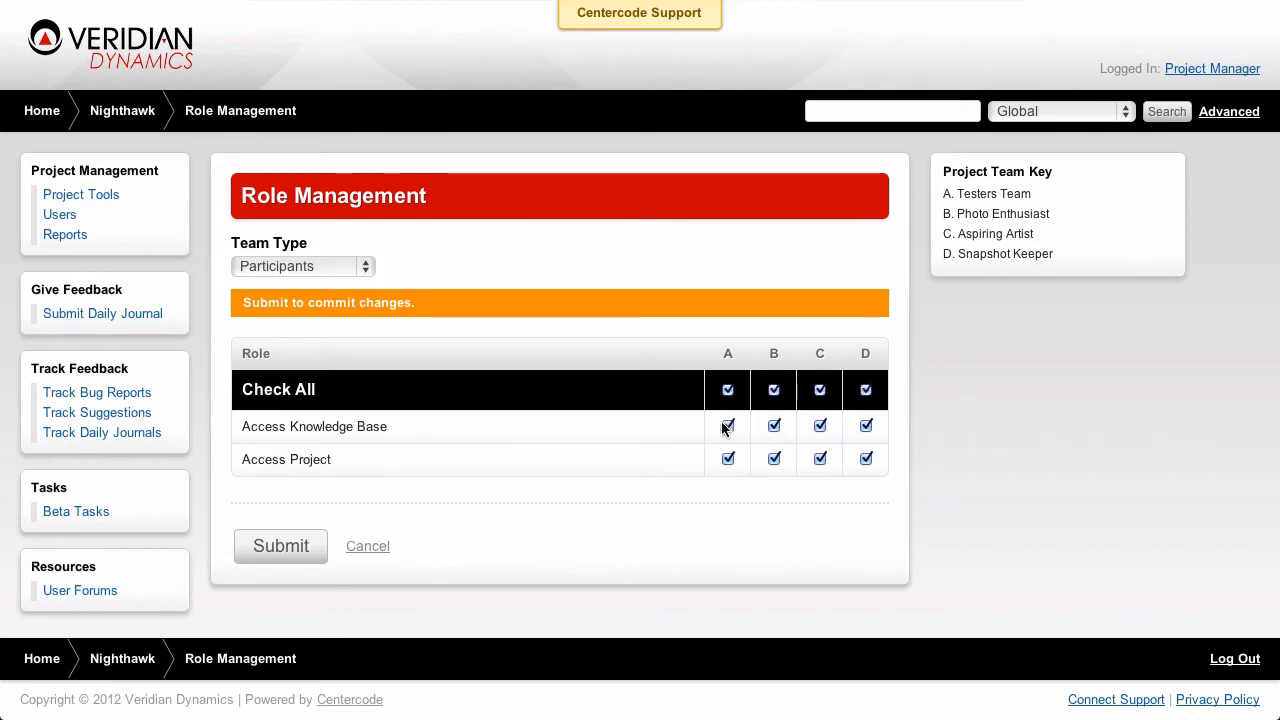
click(266, 550)
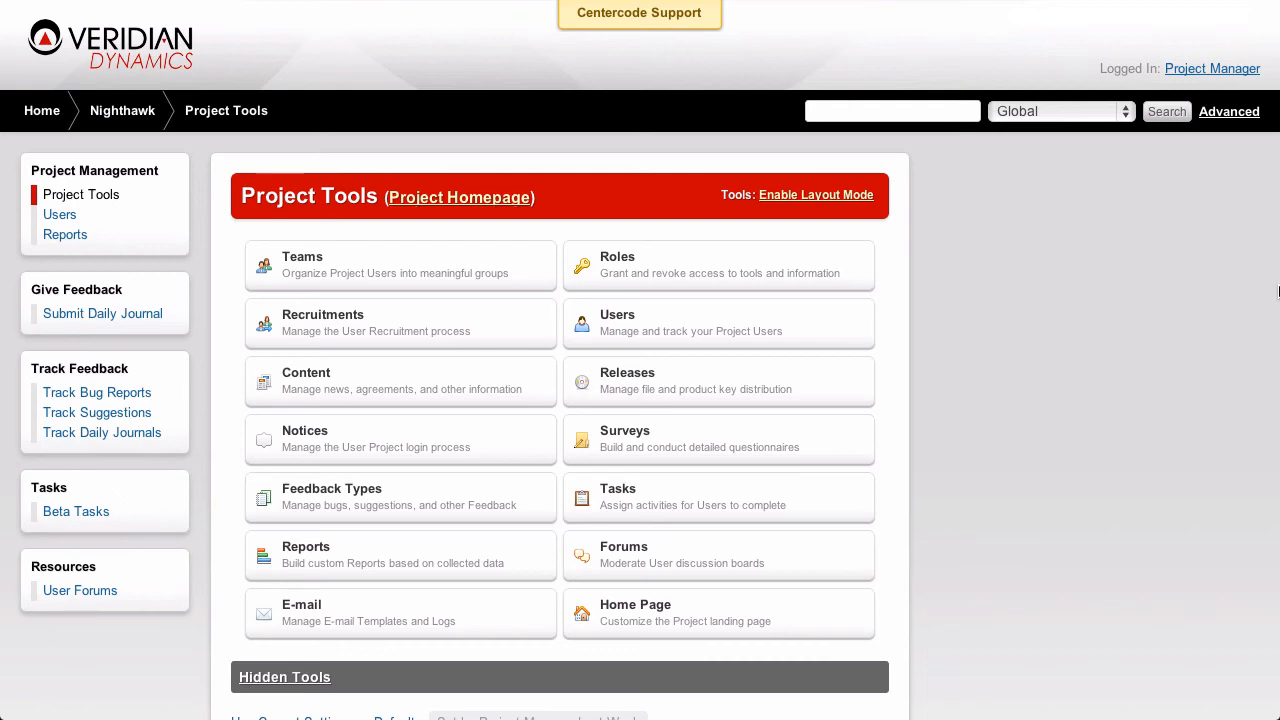
Open content management and check which participant teams can view the Participation Agreement.
click(458, 386)
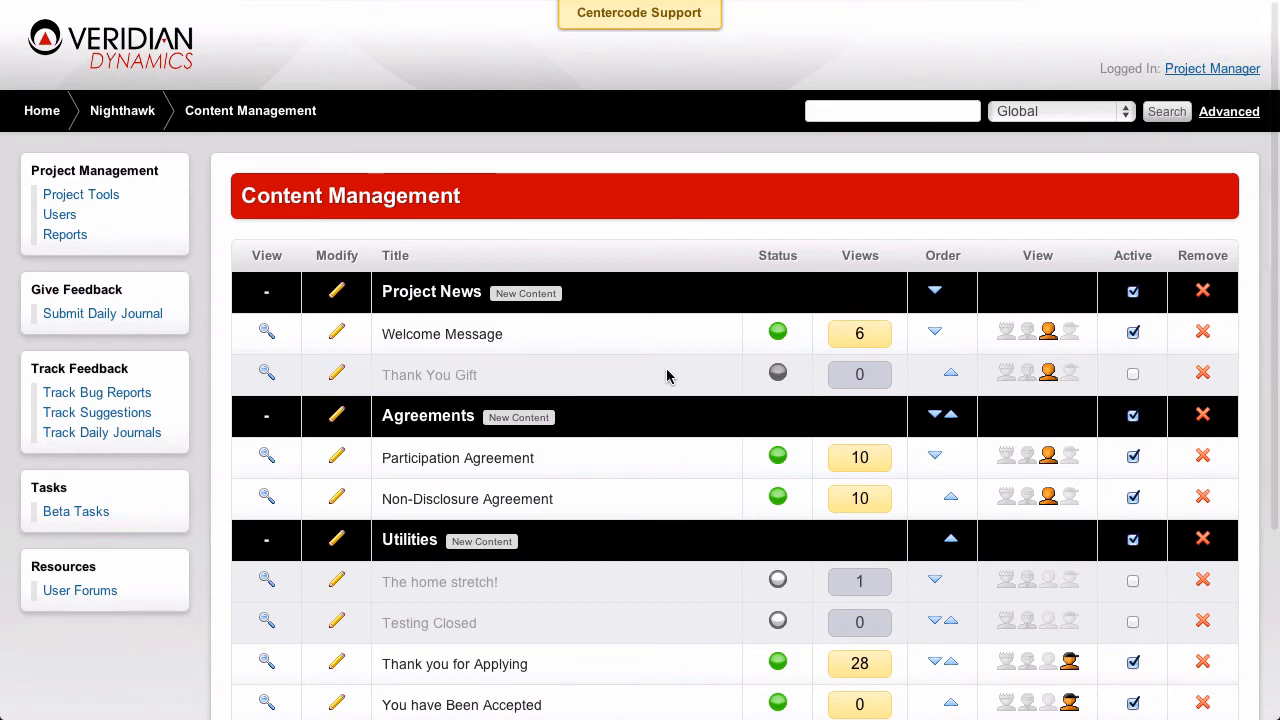
scroll(667, 375, down, 2)
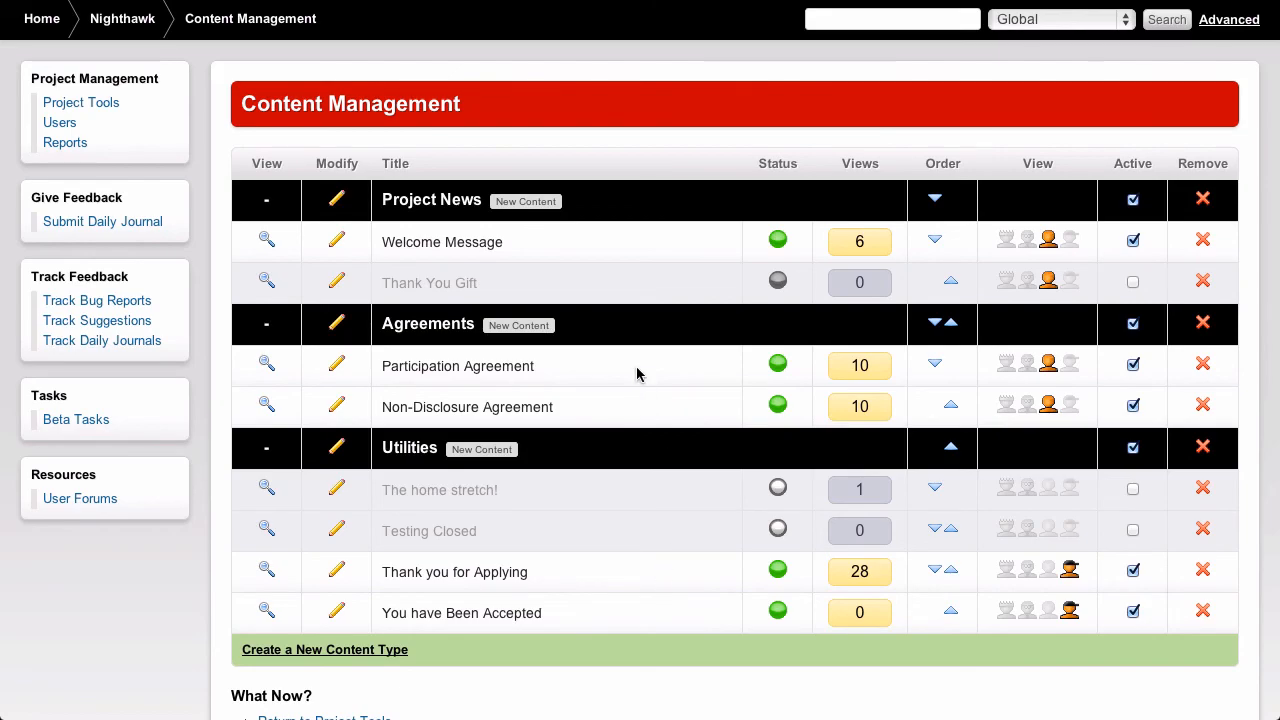
mouse_move(1048, 365)
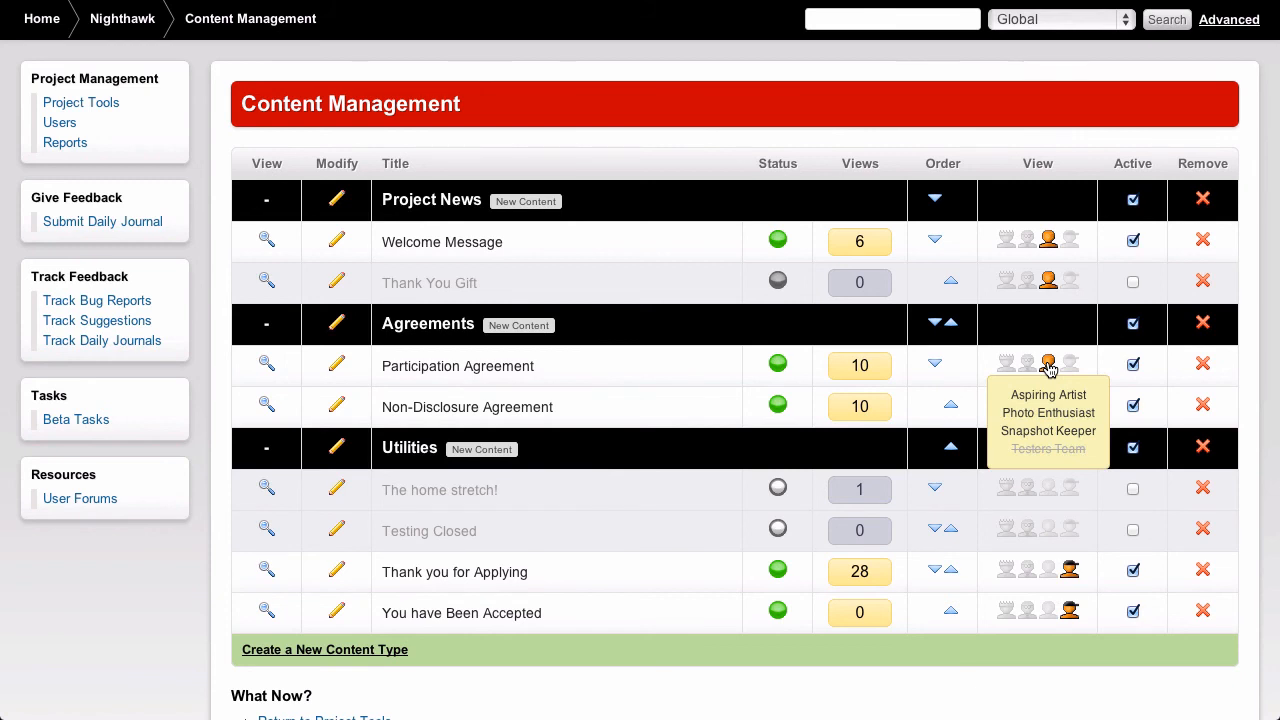
Grant all participant teams, including the Testers Team, view access to the Participation Agreement.
click(1048, 366)
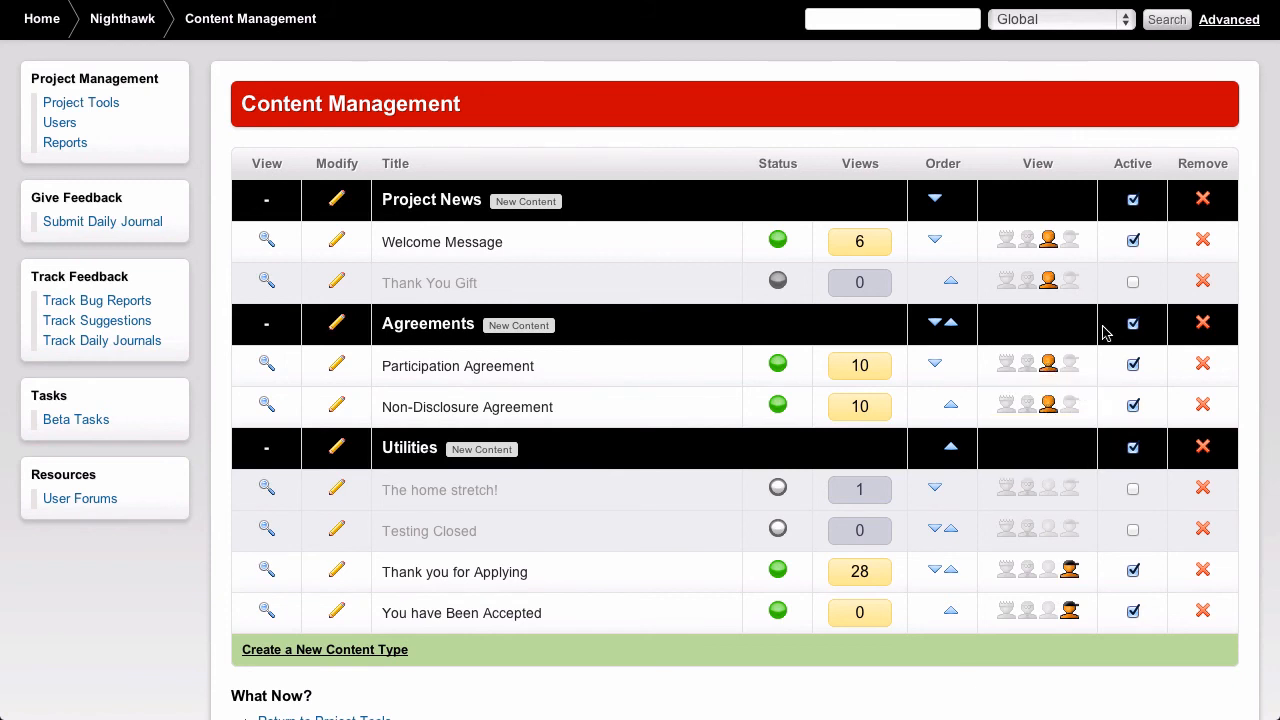
click(1049, 367)
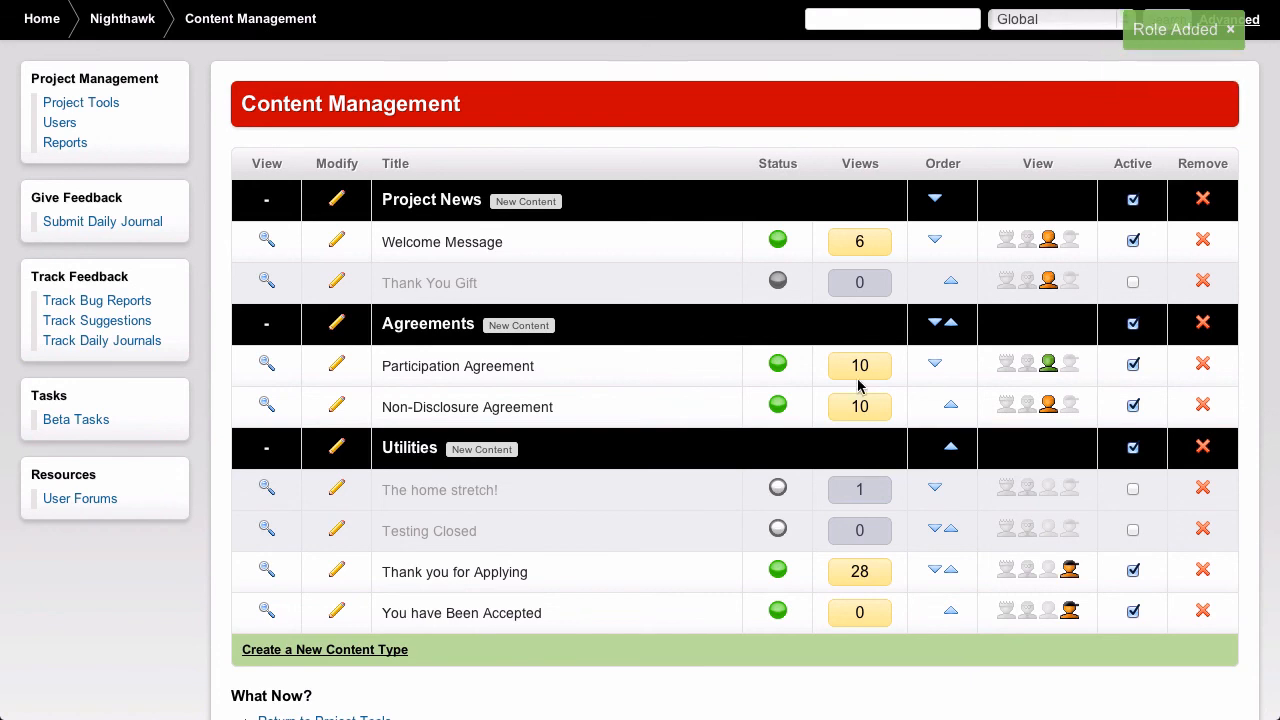
Open the Participation Agreement for modification and expand the Project Managers, Internal Members and Applicants groups under Team Access.
click(337, 367)
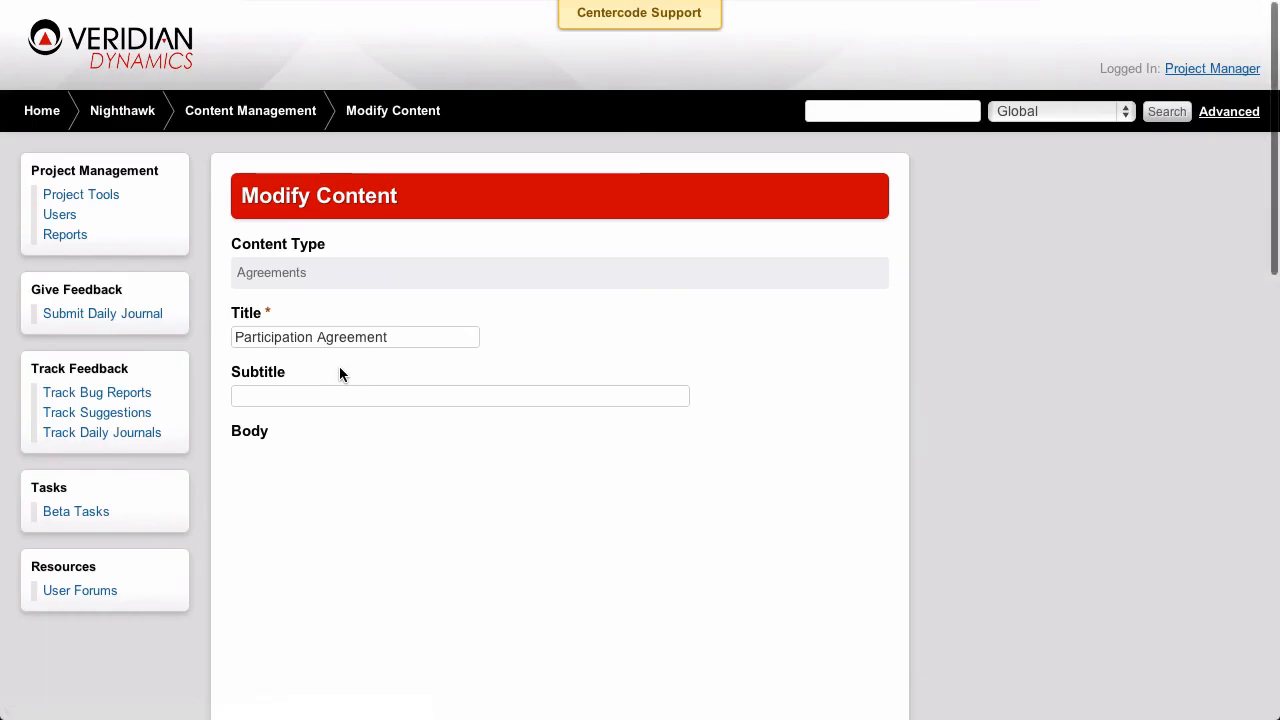
scroll(338, 363, down, 10)
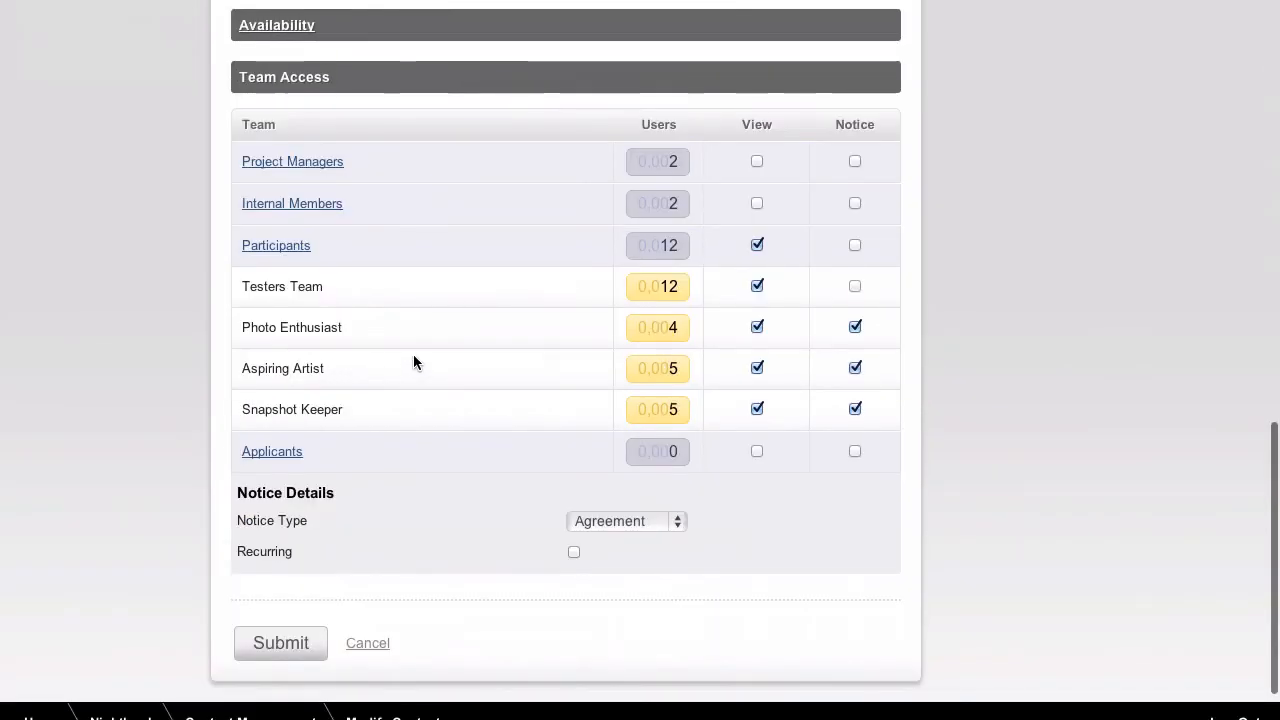
click(292, 162)
click(303, 246)
scroll(301, 412, down, 3)
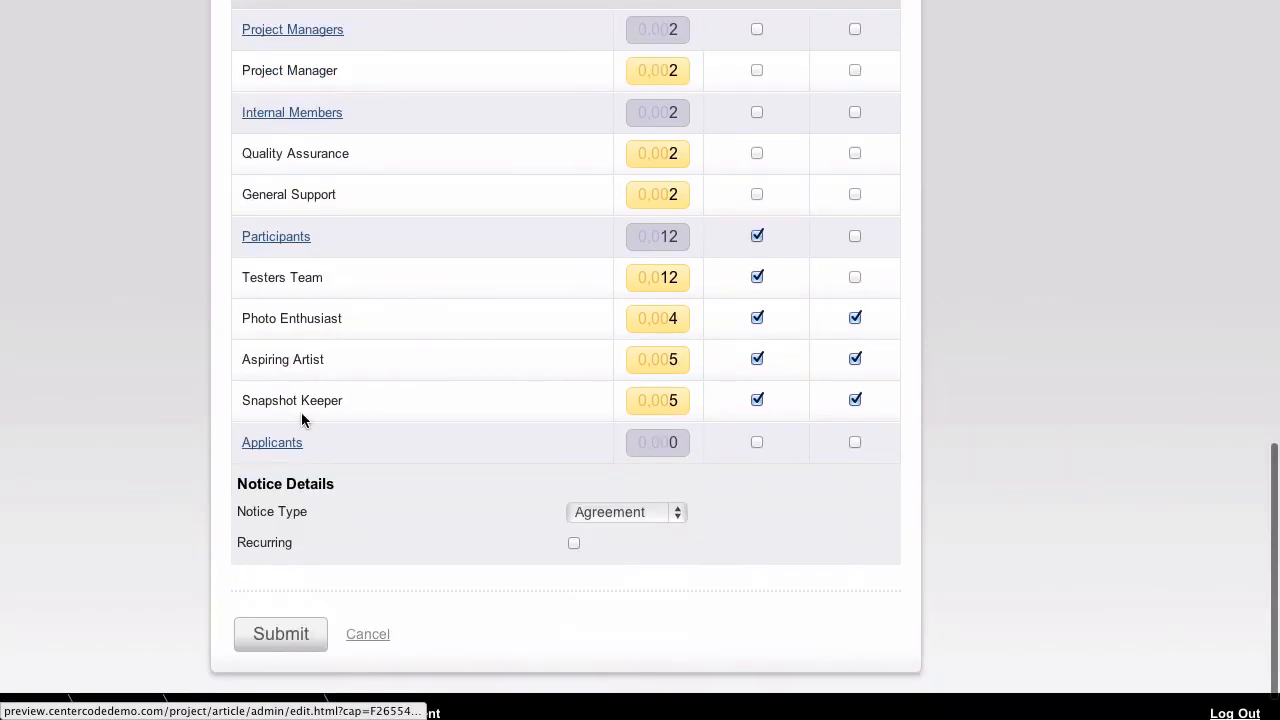
click(291, 443)
scroll(454, 401, up, 1)
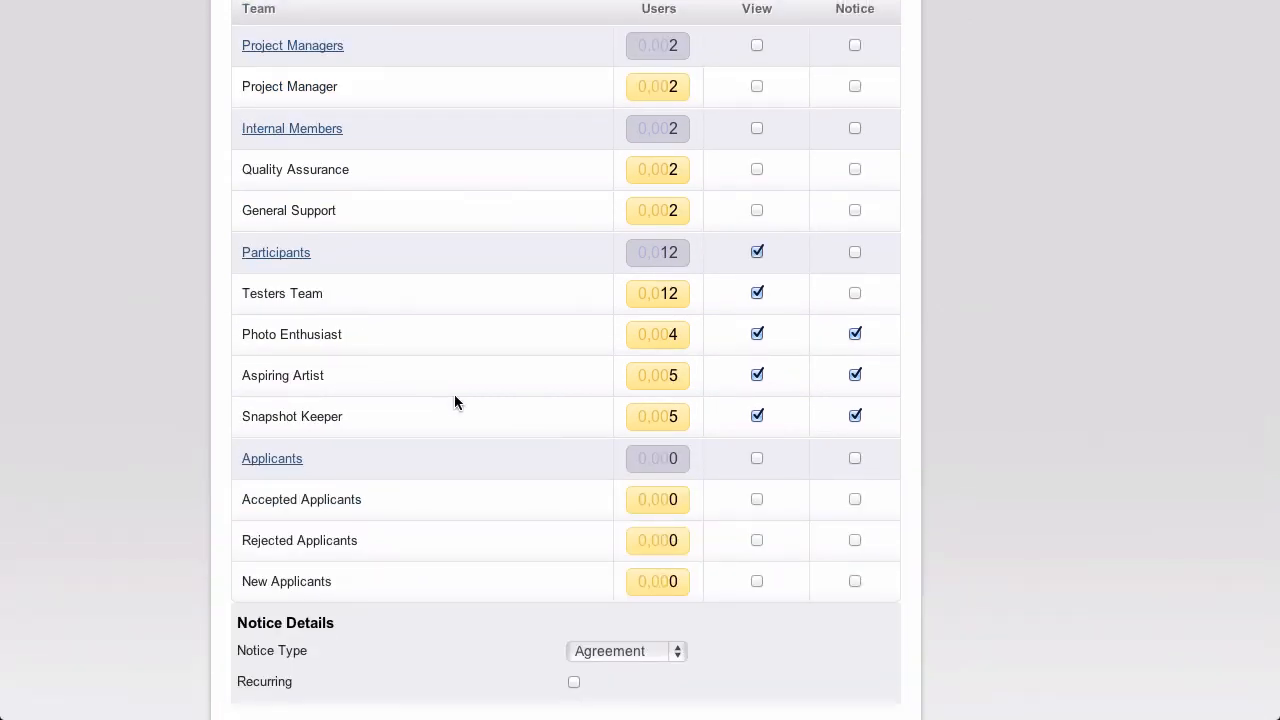
Try toggling view access for Photo Enthusiast and Aspiring Artist, keep both enabled, and turn on Notice for the Testers Team.
click(757, 334)
click(757, 375)
click(757, 334)
click(854, 293)
scroll(1011, 341, up, 3)
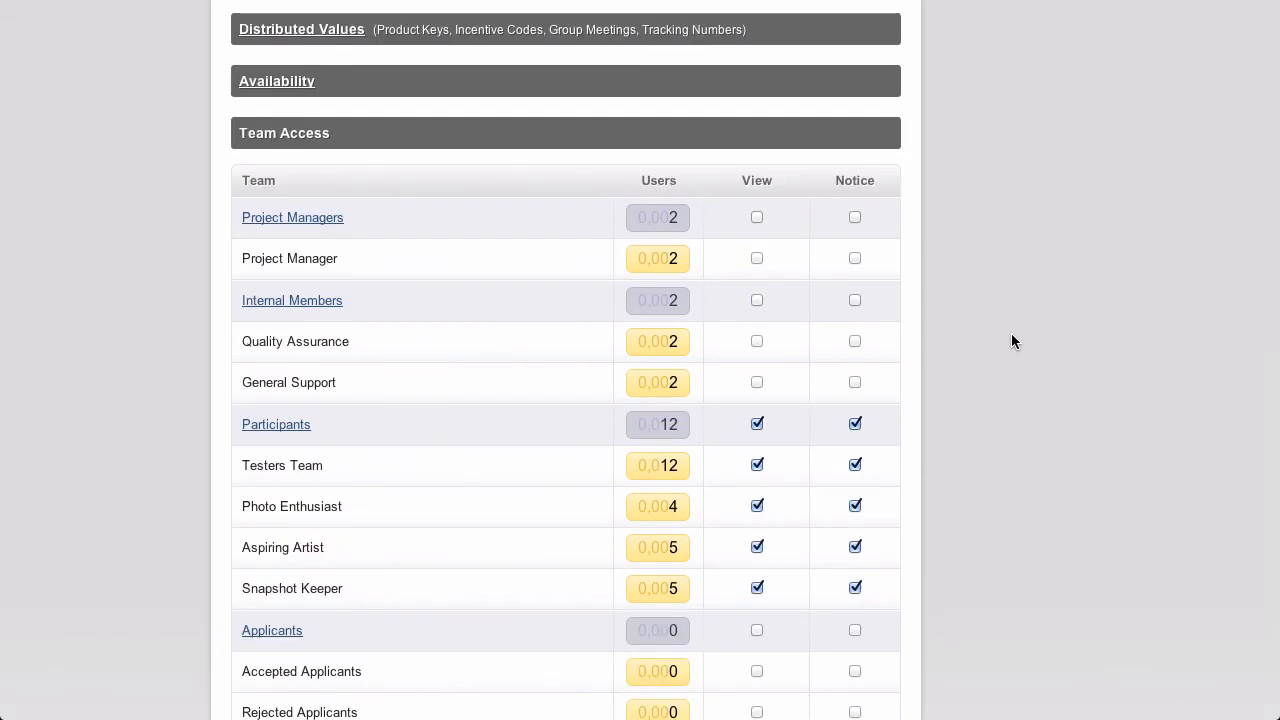
scroll(1011, 341, down, 2)
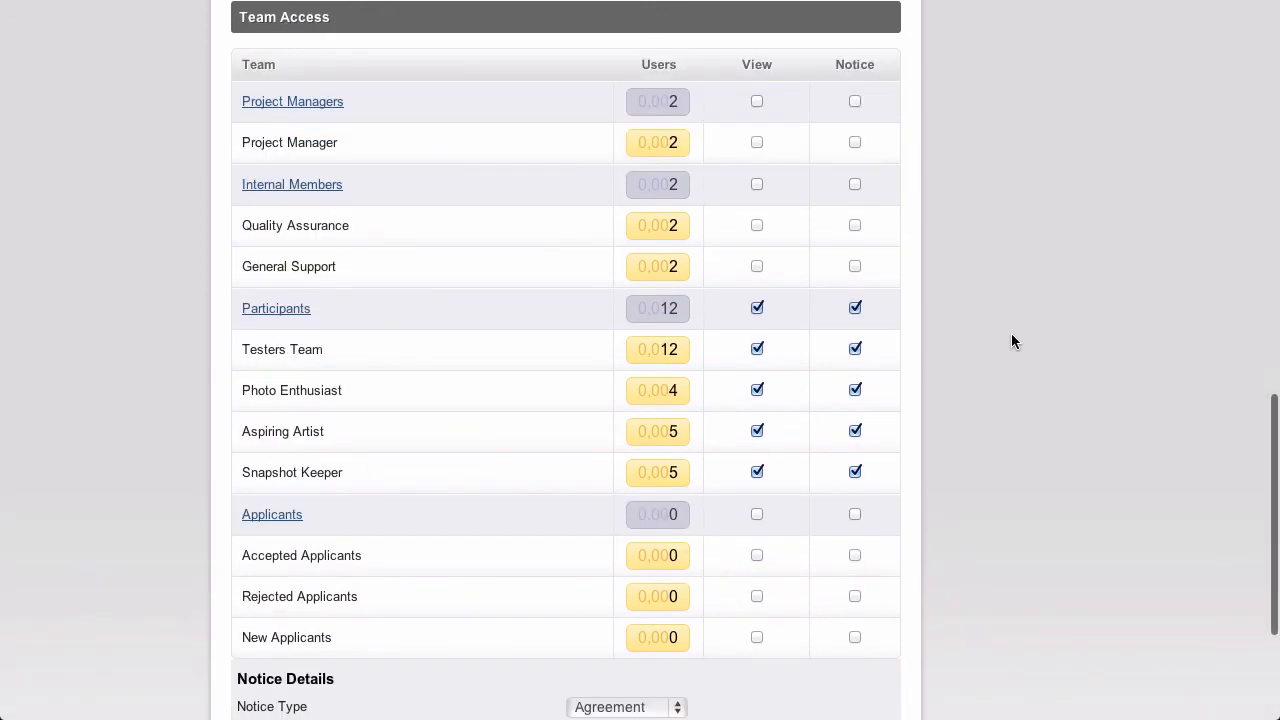
Try giving Accepted Applicants view access, remove it again, and submit the modified Participation Agreement.
click(757, 555)
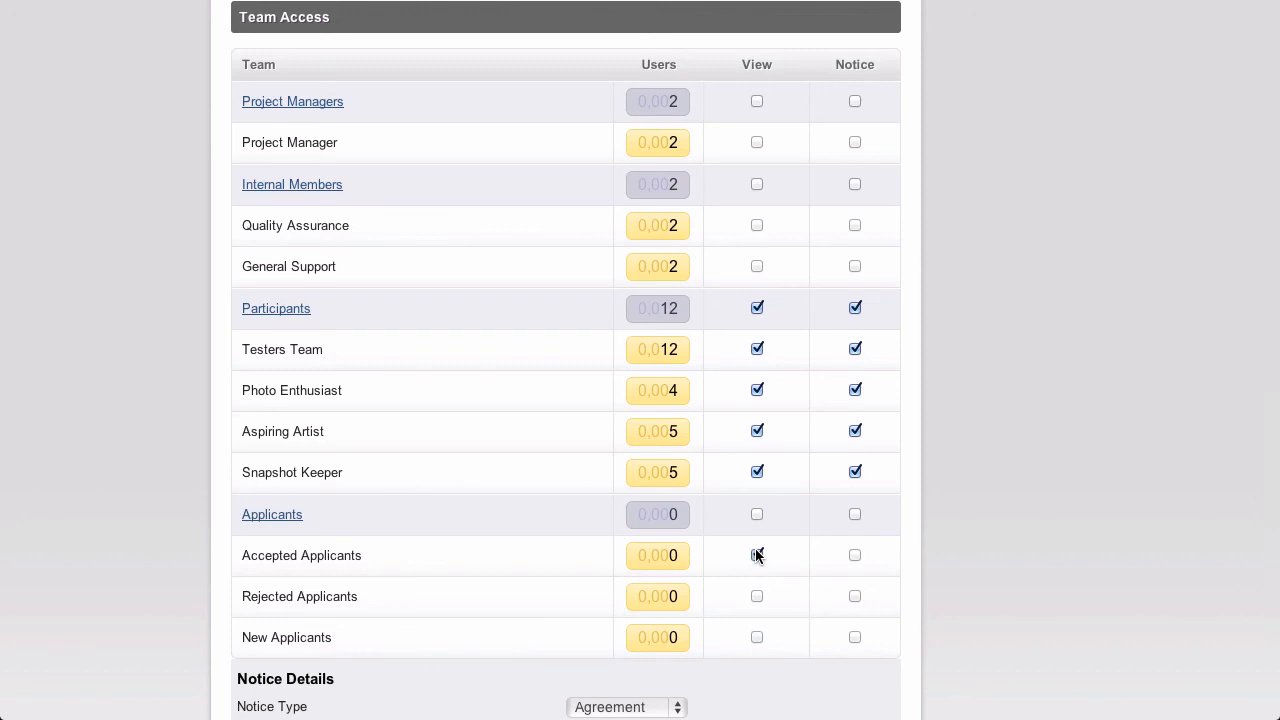
click(757, 555)
scroll(1092, 480, down, 4)
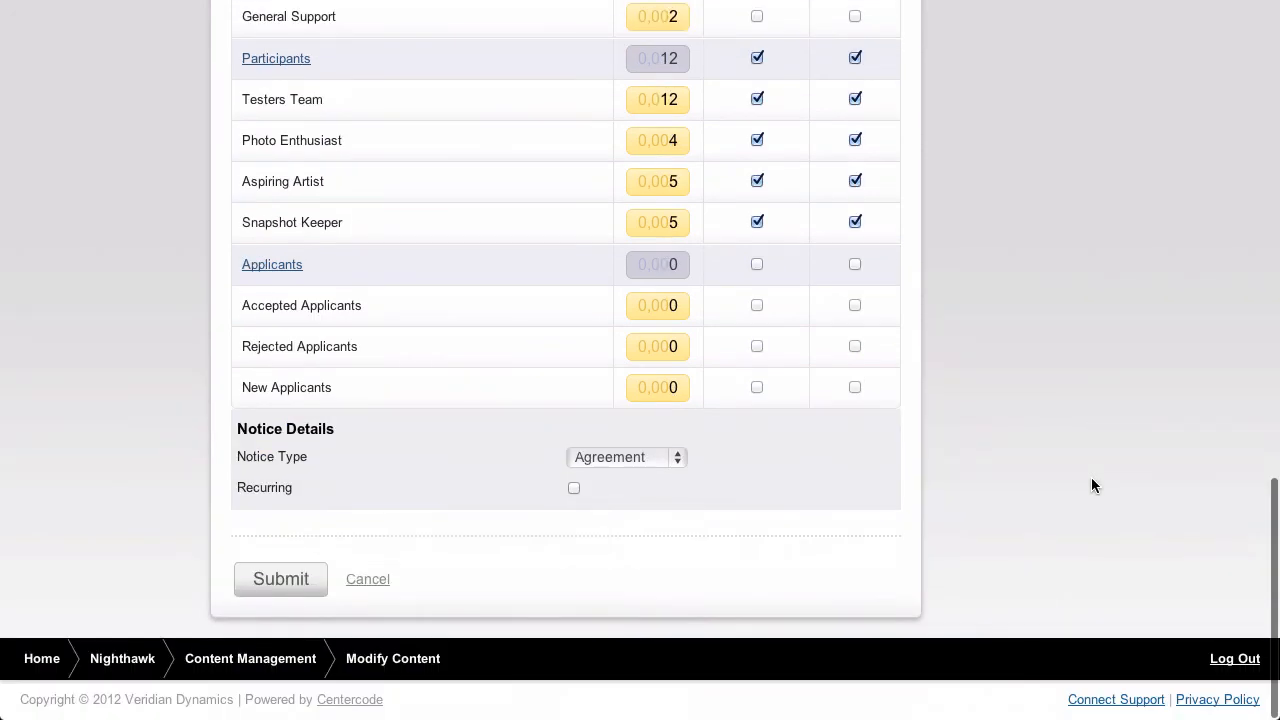
click(307, 577)
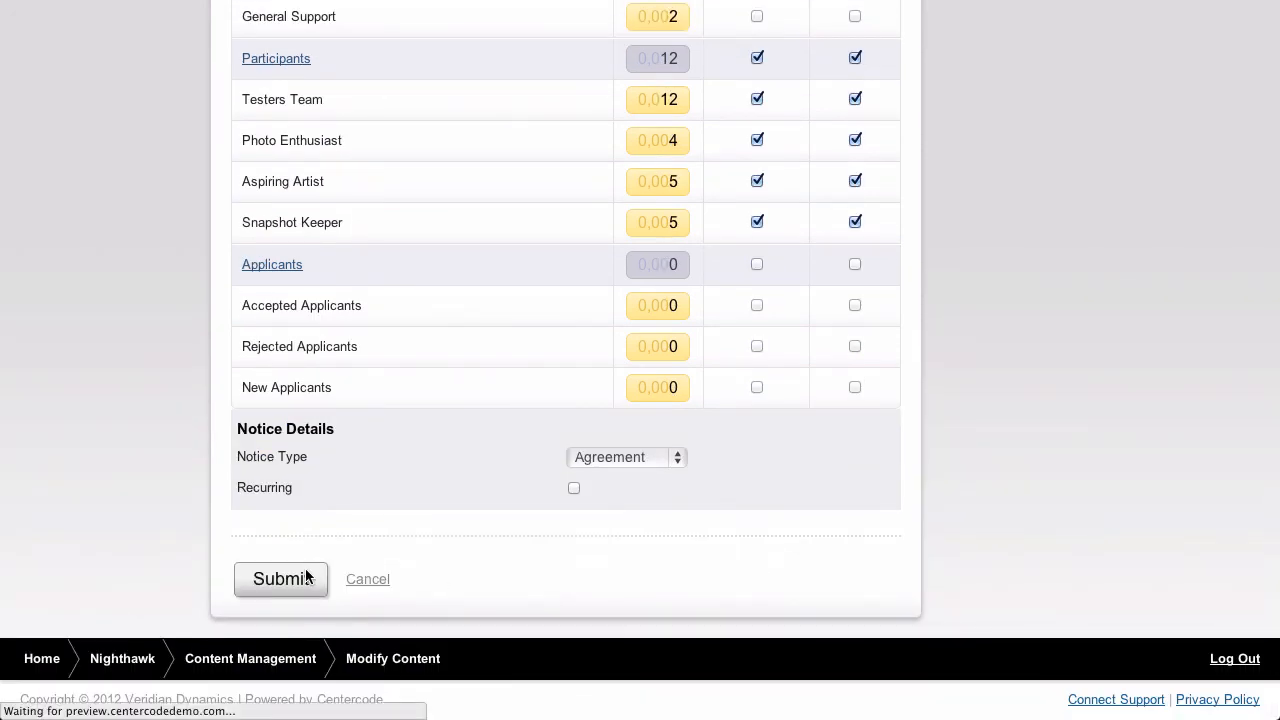